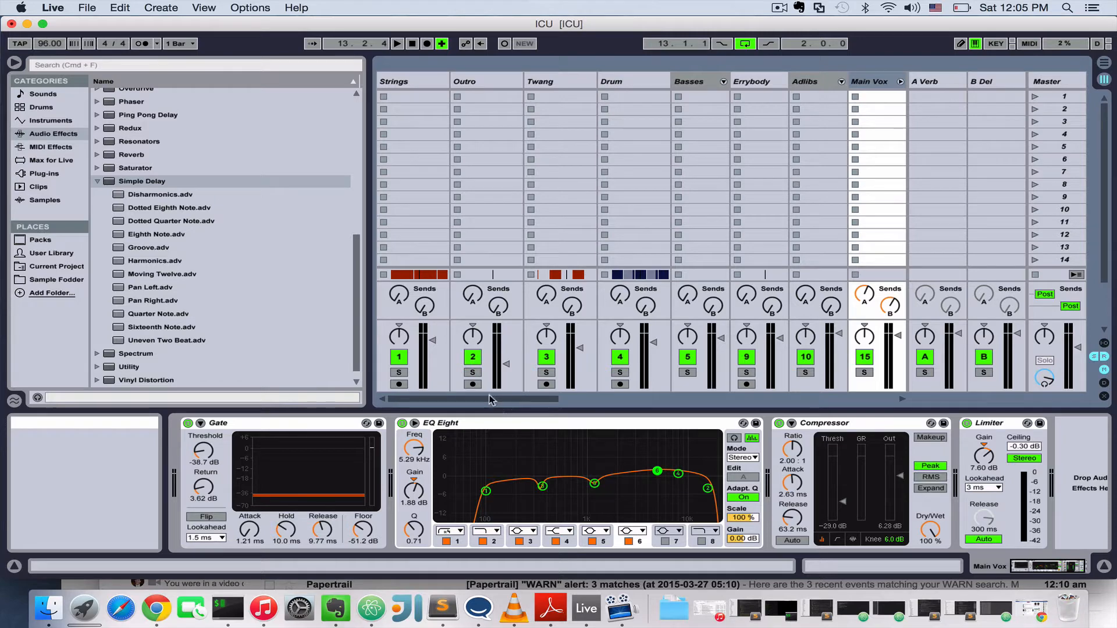
# Compare the device chains of the Strings and Main Vox tracks and audition a short passage of the full mix.
pyautogui.click(395, 86)
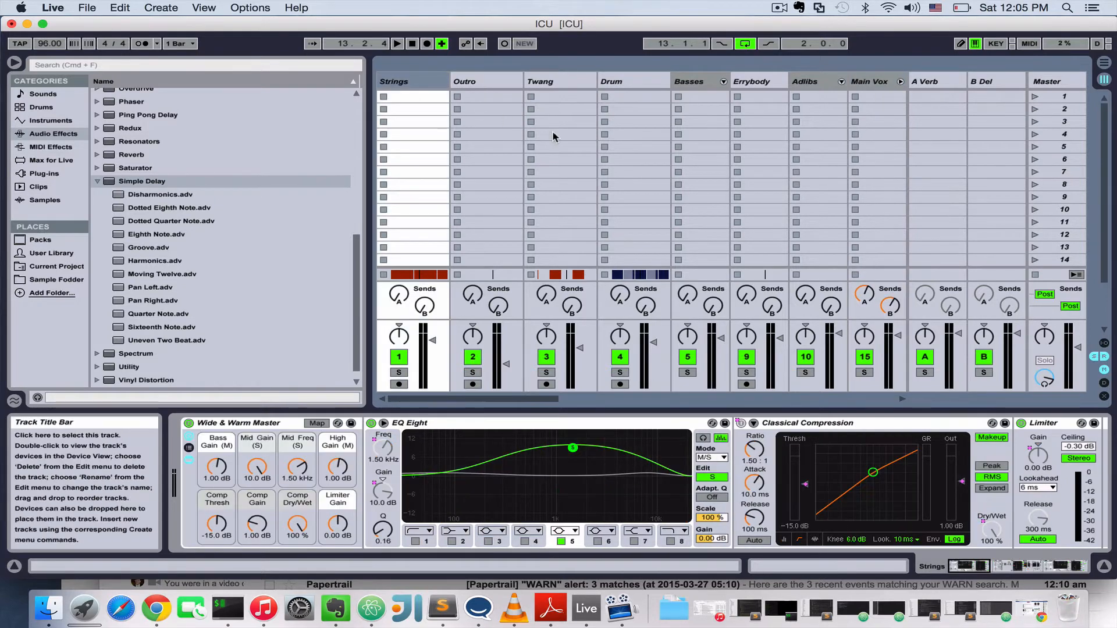
pyautogui.click(869, 87)
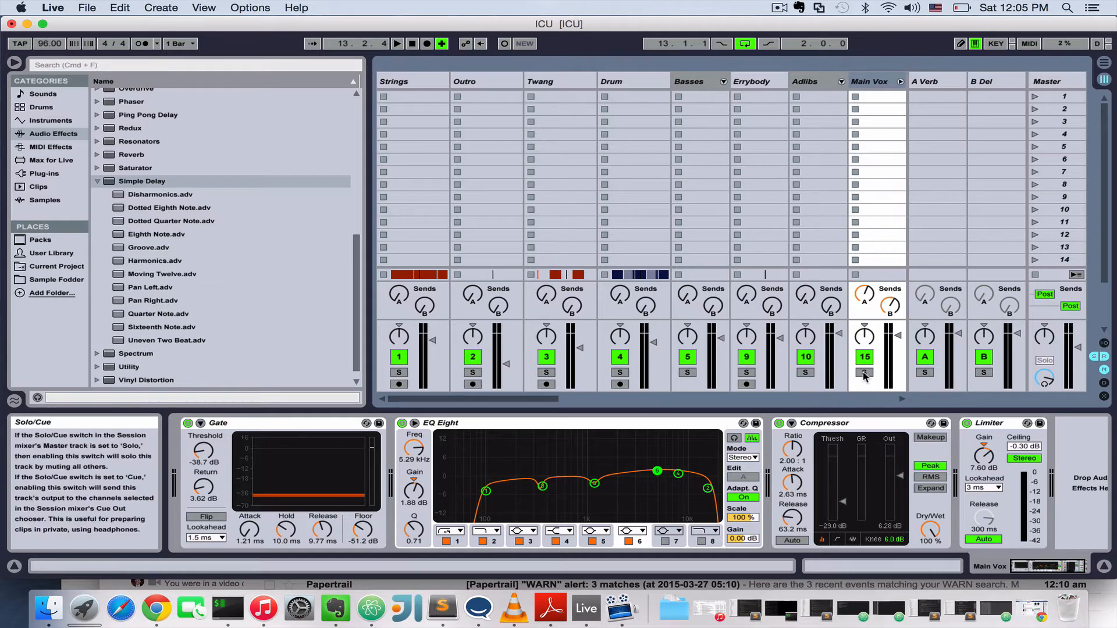
pyautogui.press('space')
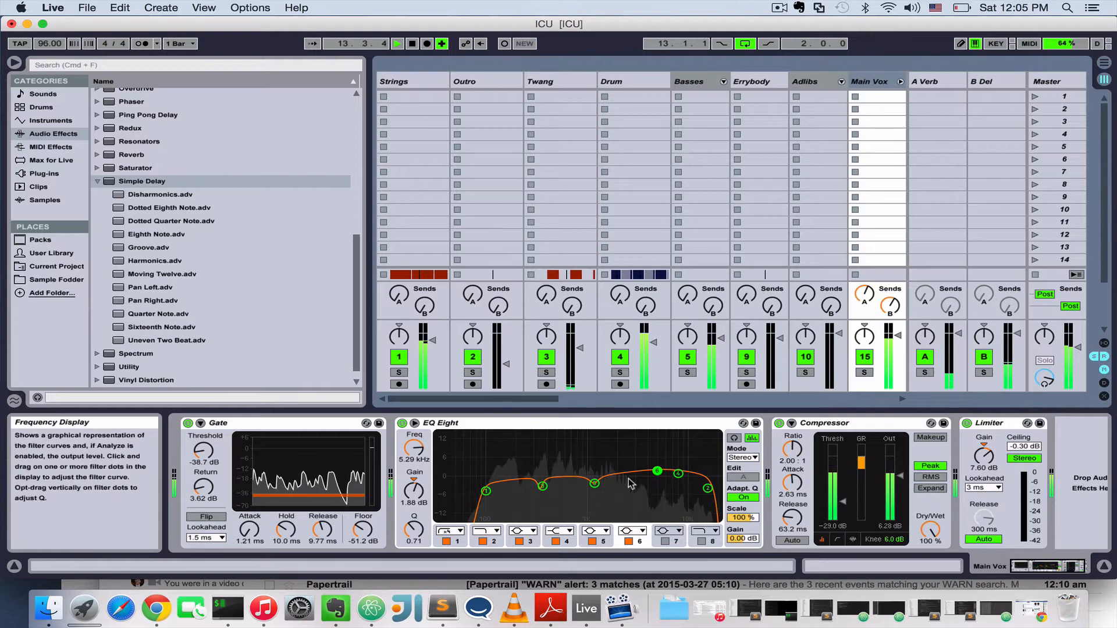
pyautogui.press('space')
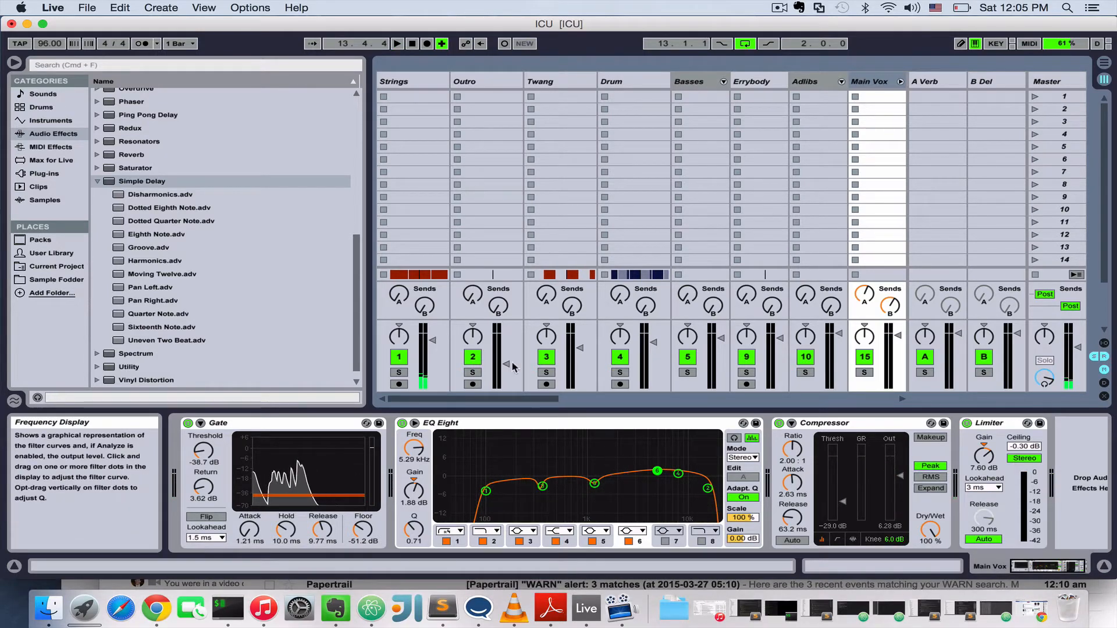
# Solo the Strings track and collapse its three existing effect devices.
pyautogui.click(408, 81)
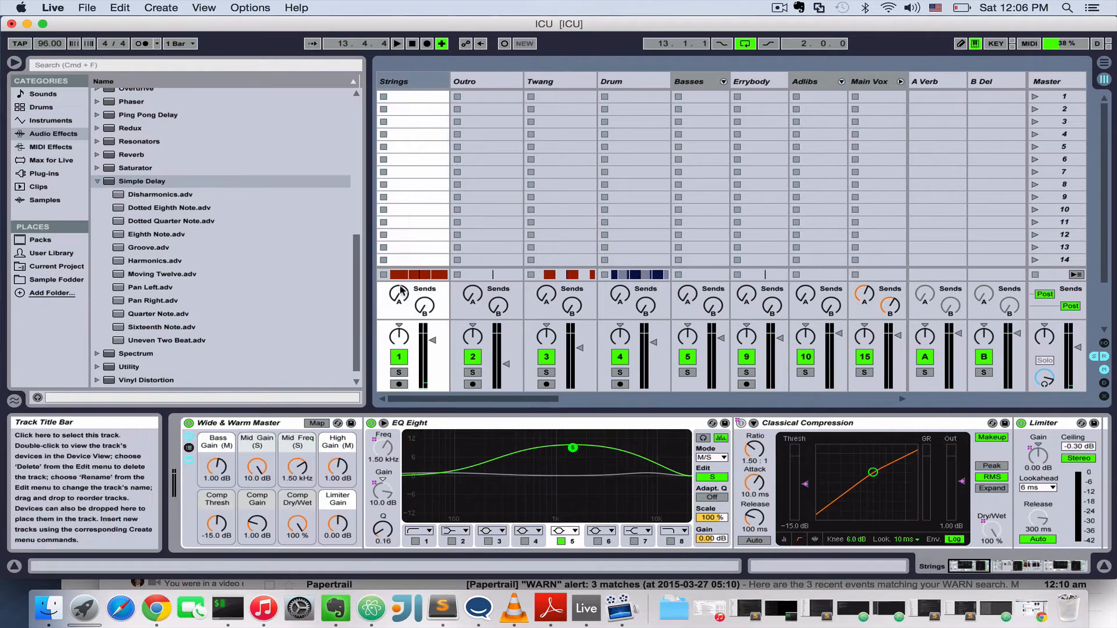
pyautogui.click(399, 372)
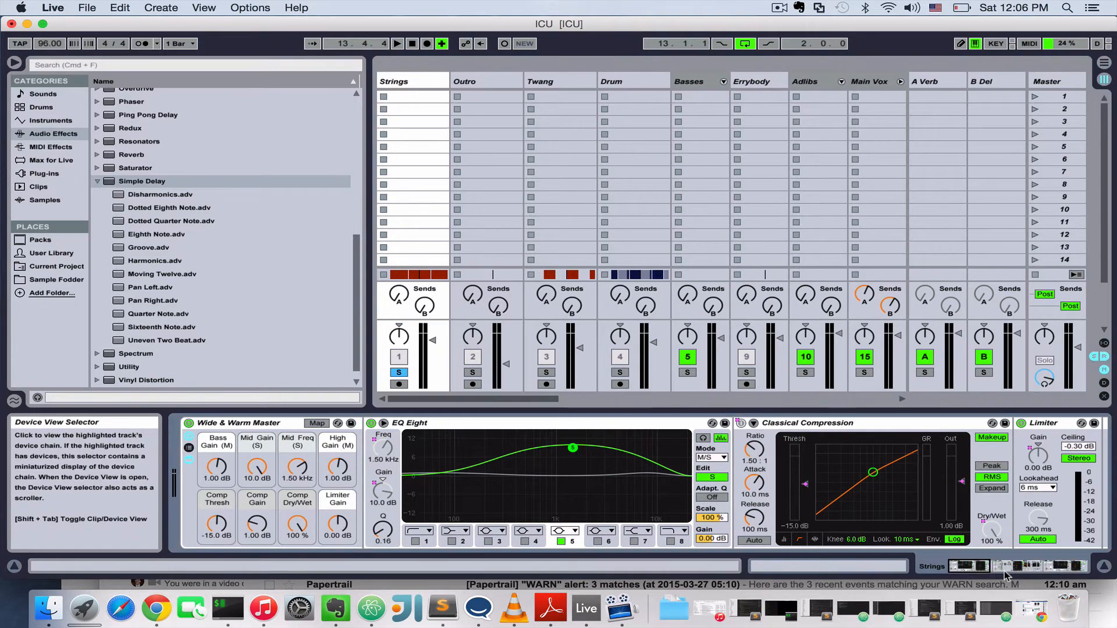
pyautogui.click(1046, 568)
pyautogui.moveTo(1046, 576); pyautogui.dragTo(1071, 579)
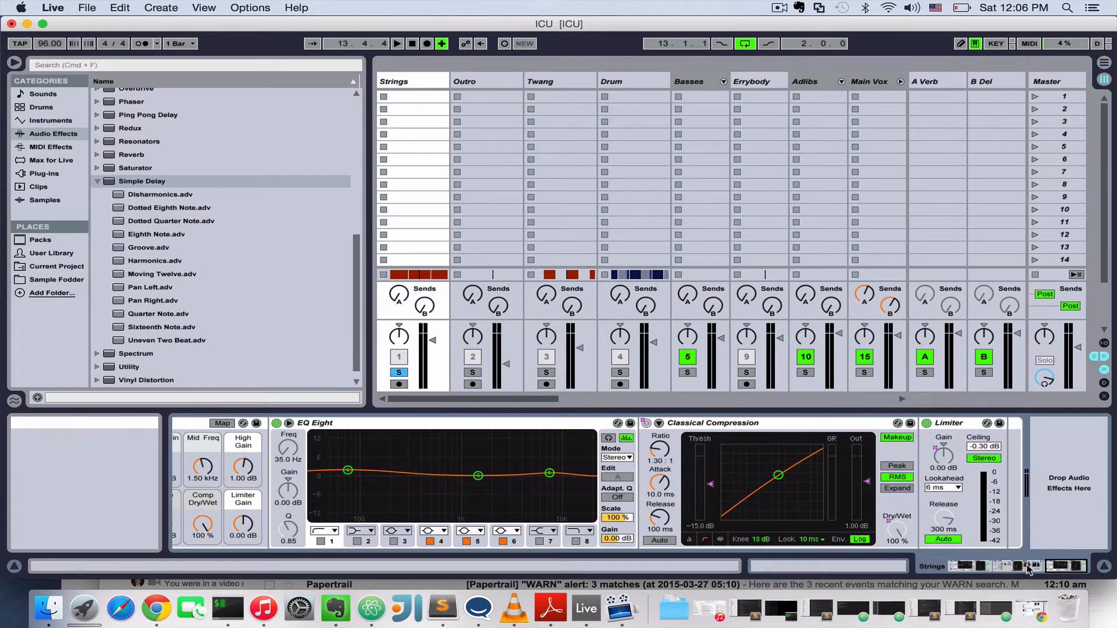
pyautogui.moveTo(1053, 568); pyautogui.dragTo(993, 569)
pyautogui.doubleClick(669, 423)
pyautogui.doubleClick(687, 424)
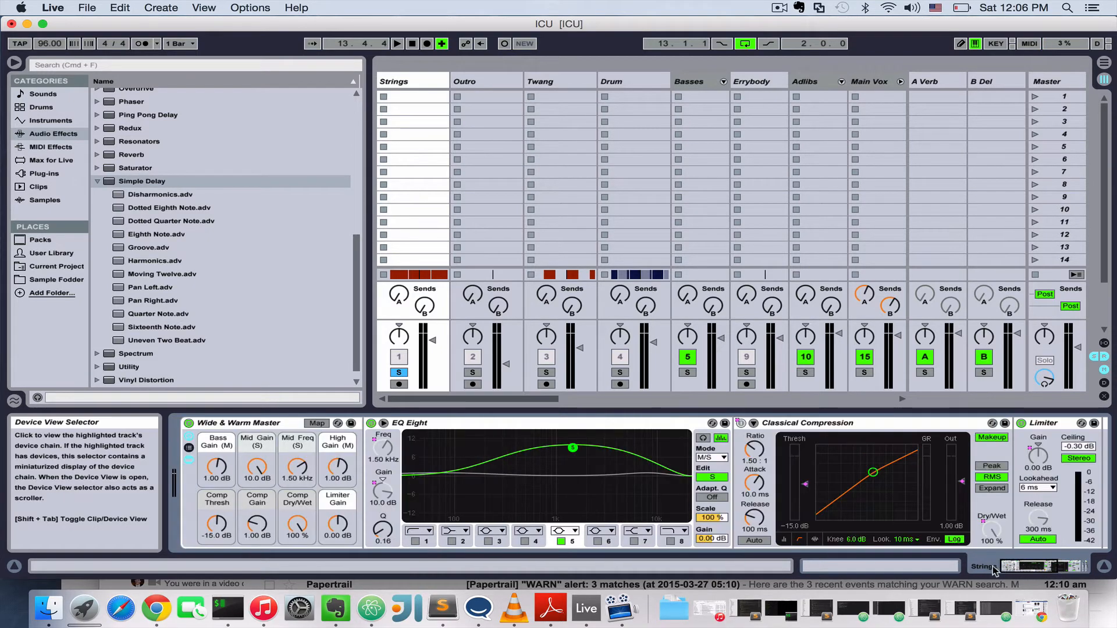
pyautogui.doubleClick(273, 423)
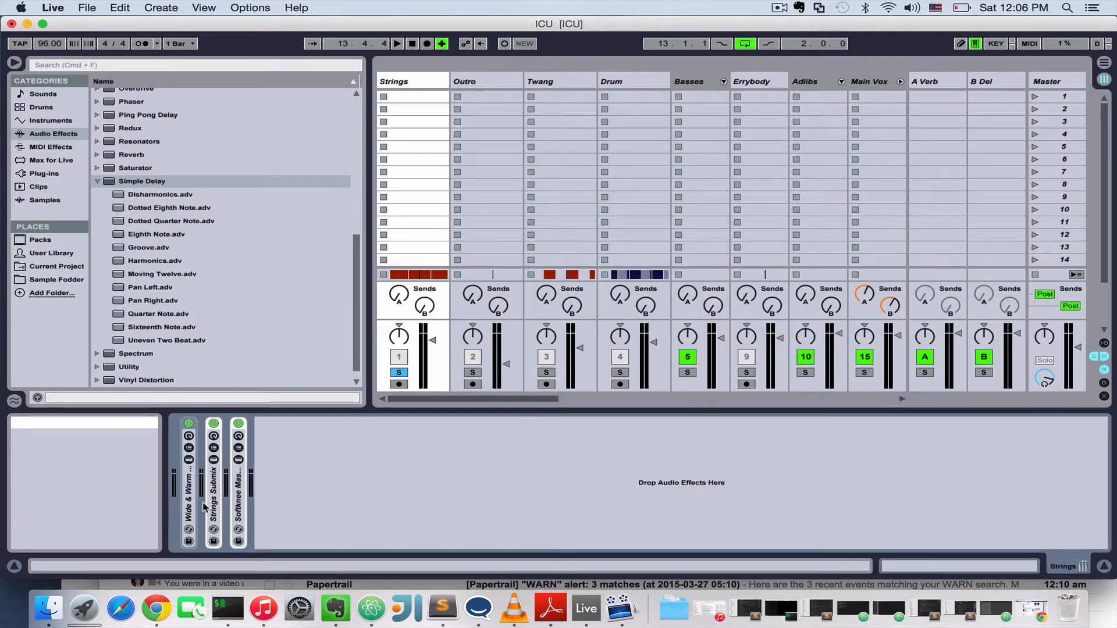
# Add an EQ Eight from the audio effects to the end of the Strings track's device chain.
pyautogui.click(98, 182)
pyautogui.scroll(5, 175, 263)
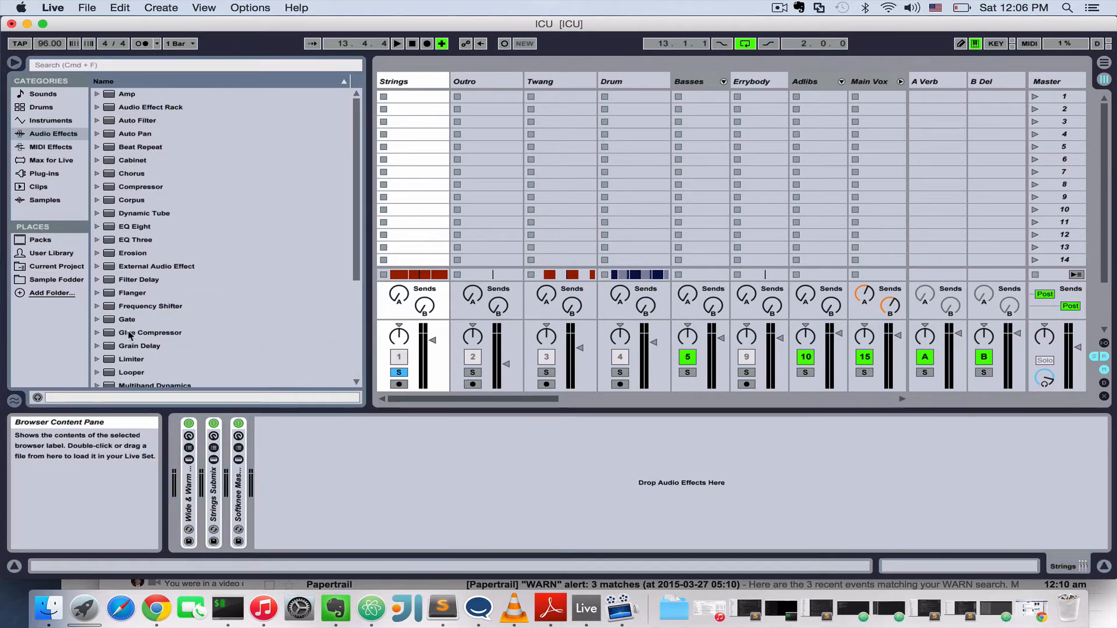
pyautogui.scroll(-3, 164, 350)
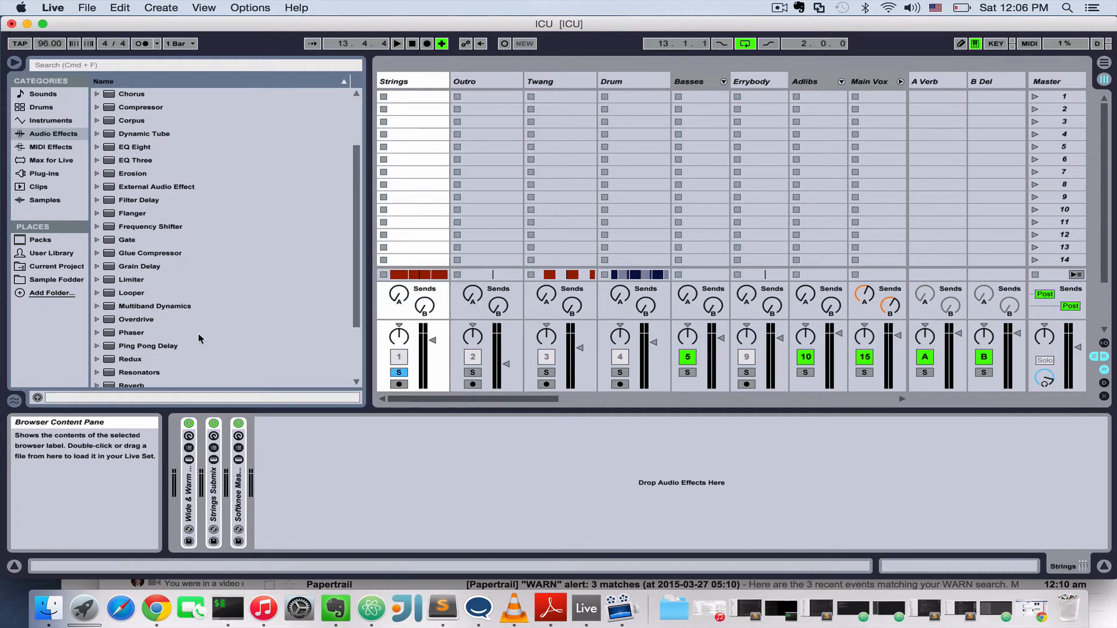
pyautogui.click(130, 150)
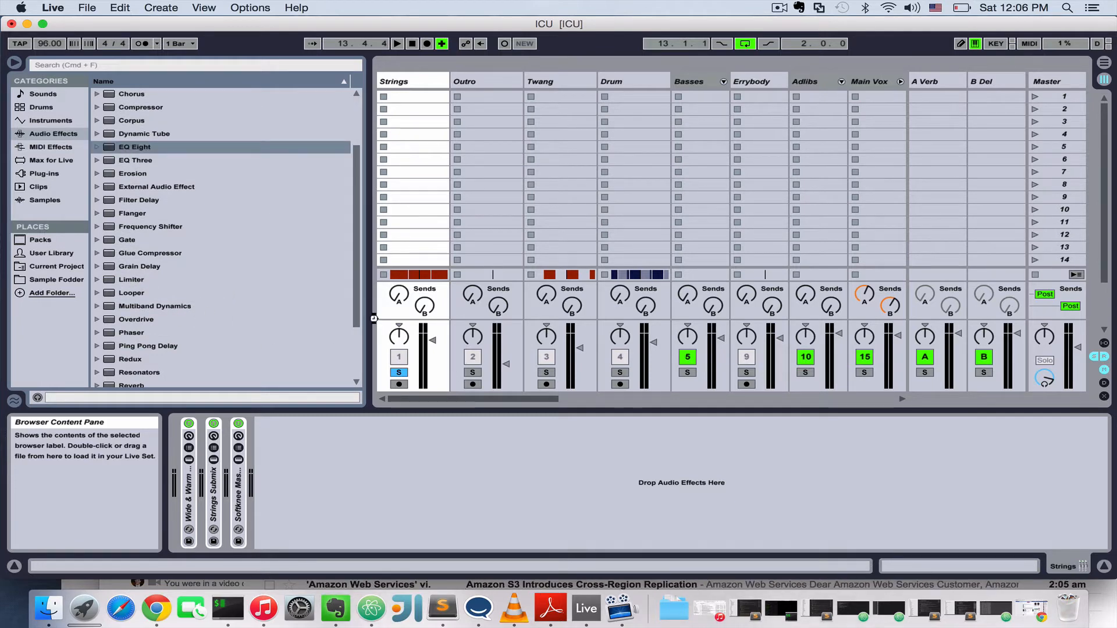
pyautogui.moveTo(374, 318); pyautogui.dragTo(376, 321)
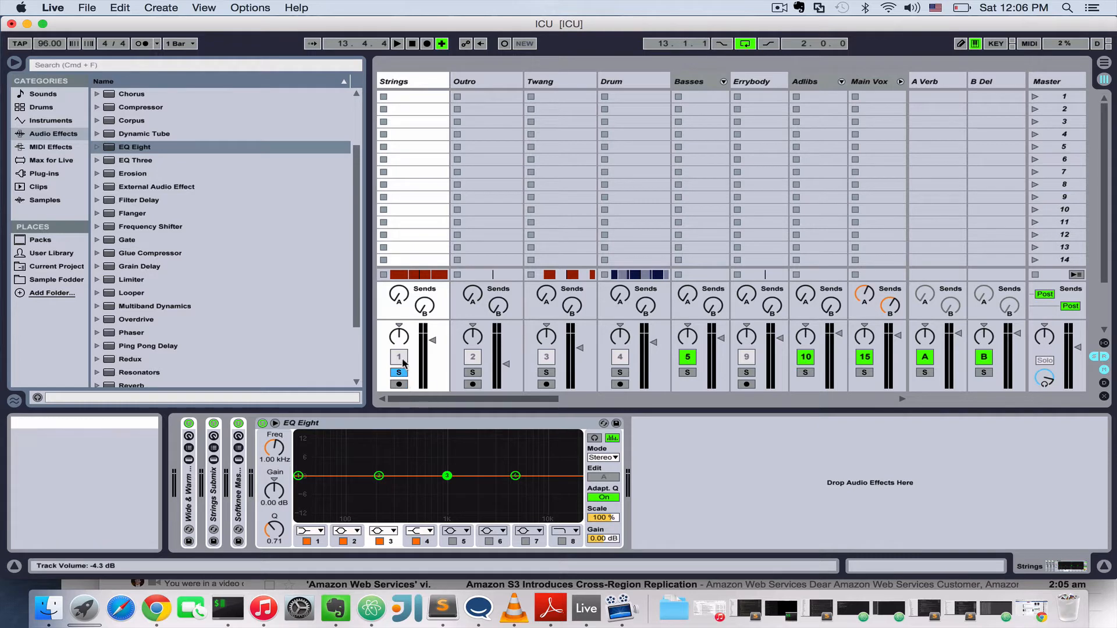
# Make EQ Eight band 1 on Strings a low-cut filter at about 125 Hz while auditioning the soloed track.
pyautogui.press('space')
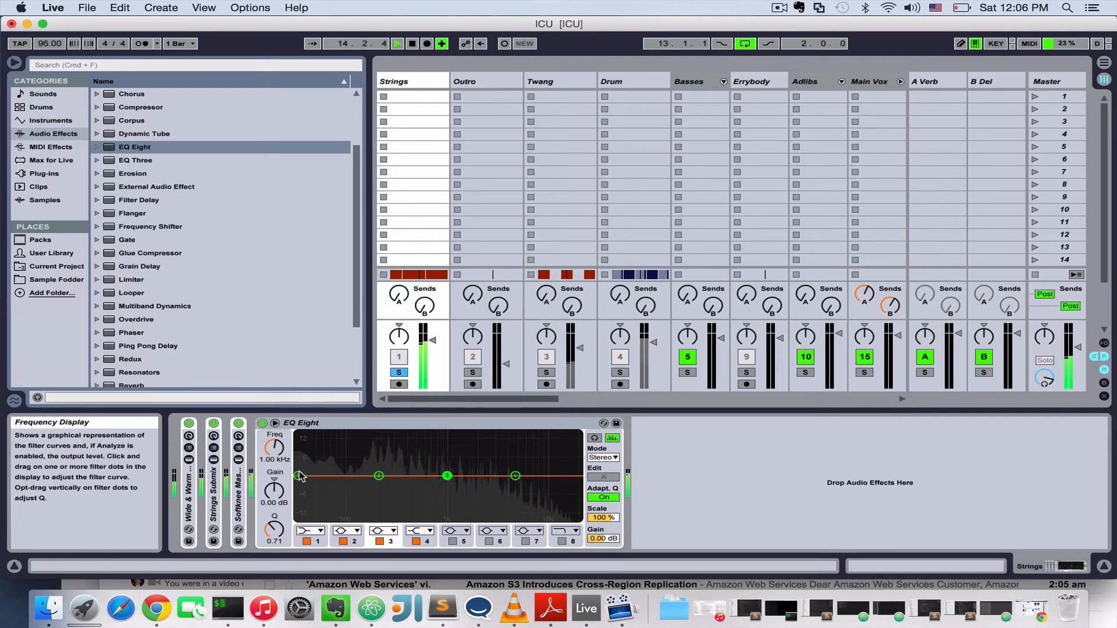
pyautogui.click(298, 476)
pyautogui.press('space')
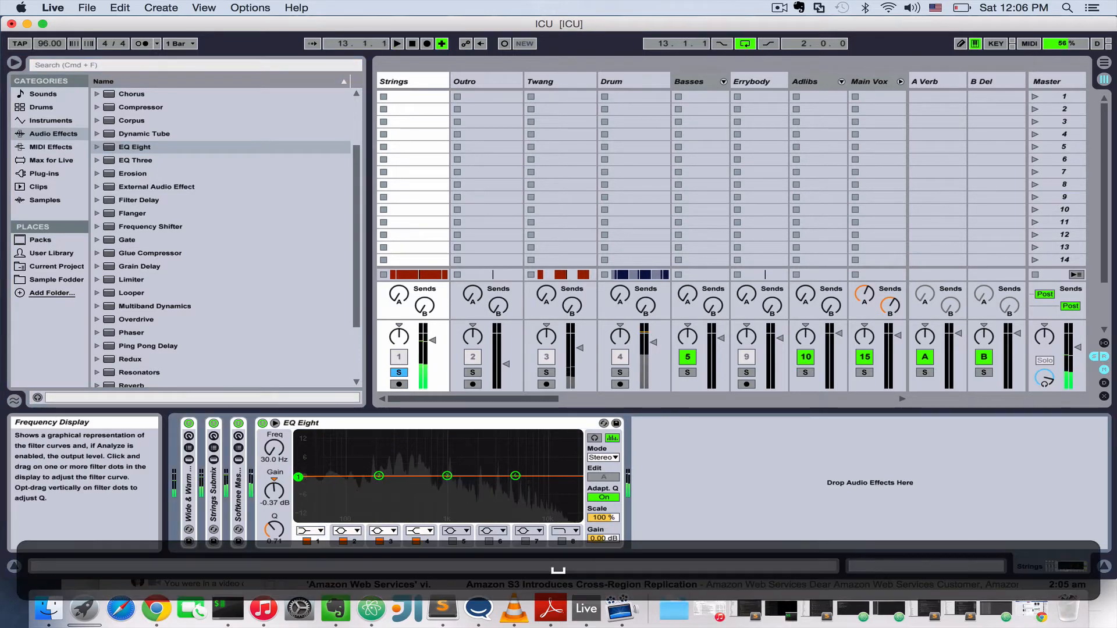
pyautogui.click(308, 531)
pyautogui.click(308, 541)
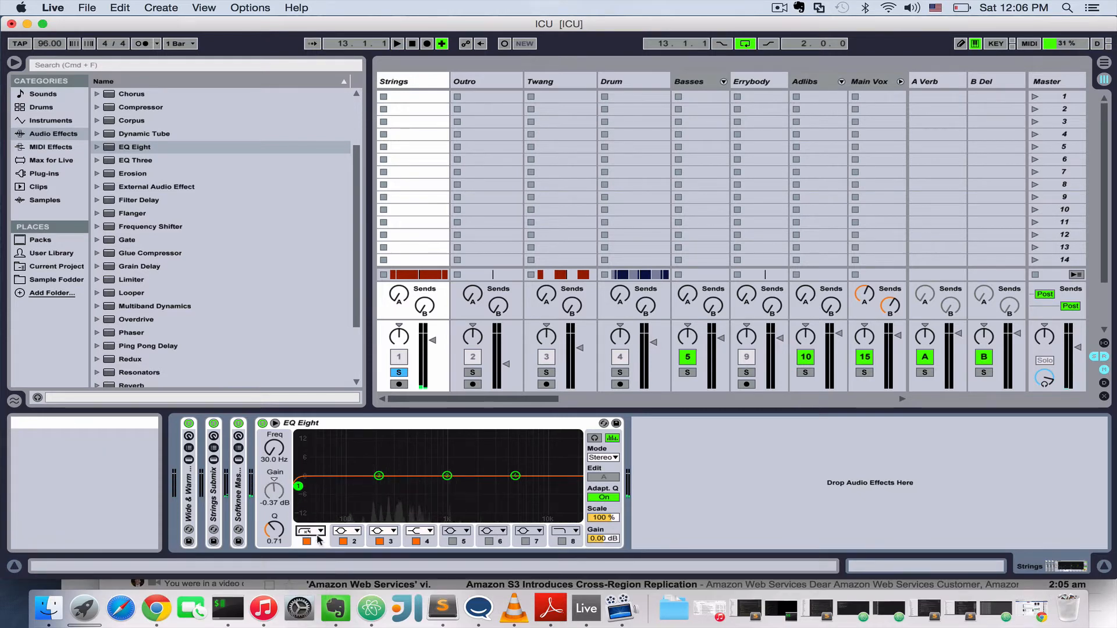
pyautogui.click(310, 531)
pyautogui.click(305, 552)
pyautogui.moveTo(300, 489); pyautogui.dragTo(354, 483)
pyautogui.press('space')
pyautogui.press('space')
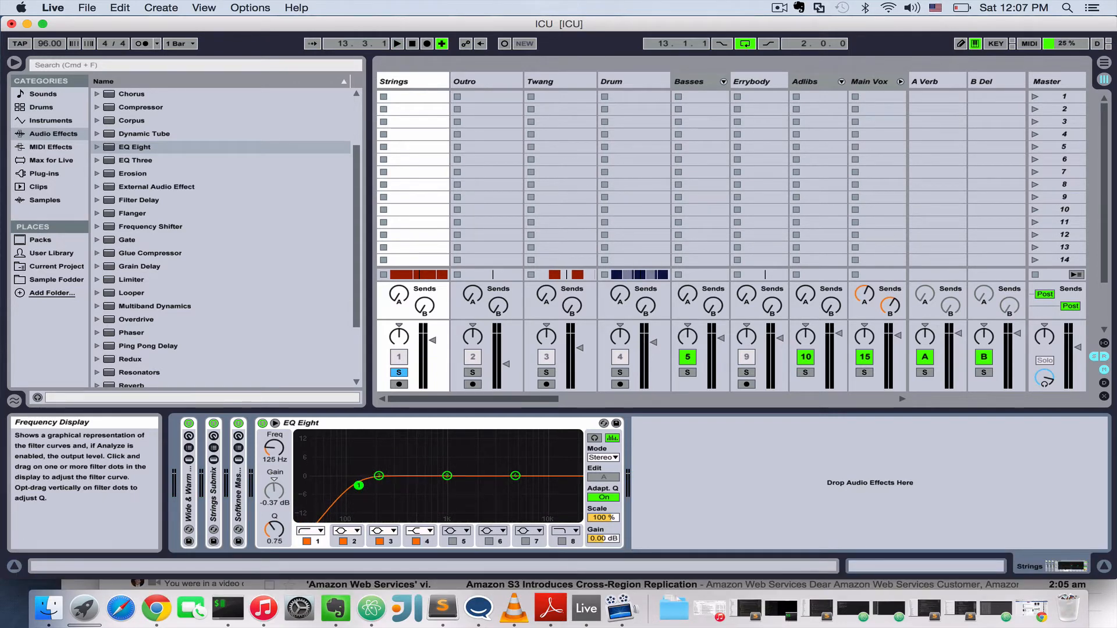
# Shift EQ Eight band 2 slightly lower in frequency and gain while auditioning the strings.
pyautogui.press('space')
pyautogui.moveTo(379, 476)
pyautogui.mouseDown()
pyautogui.moveTo(389, 450)
pyautogui.moveTo(376, 477)
pyautogui.mouseUp()
pyautogui.press('space')
# Sweep EQ Eight band 3 during playback and set it to a cut of about -6.07 dB at 696 Hz.
pyautogui.press('space')
pyautogui.moveTo(447, 476); pyautogui.dragTo(452, 454)
pyautogui.press('space')
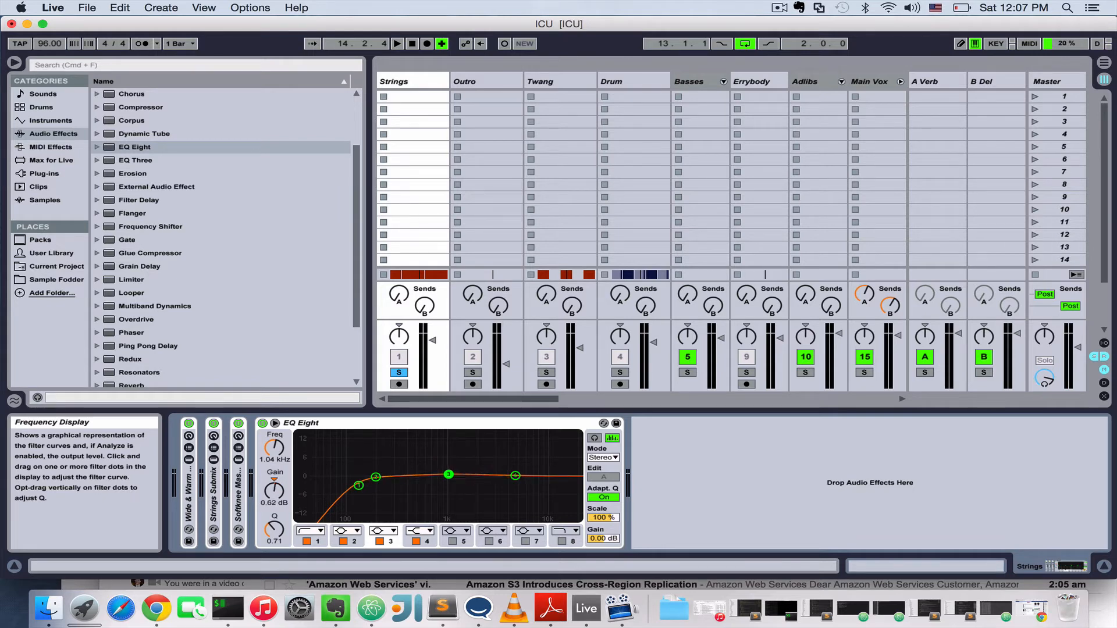
pyautogui.press('space')
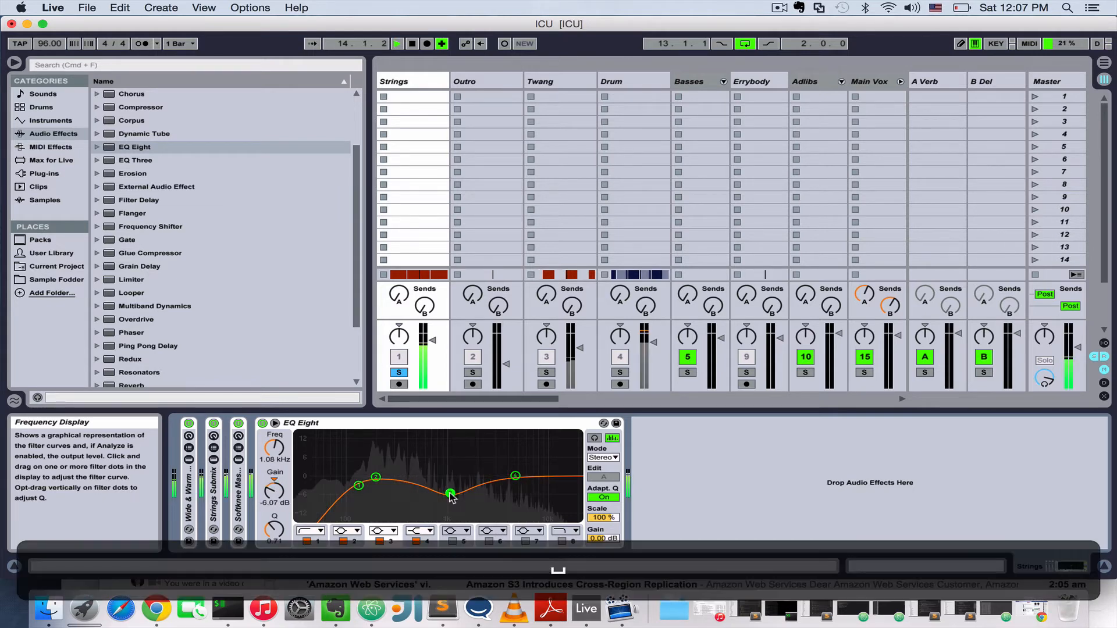
pyautogui.moveTo(449, 493); pyautogui.dragTo(421, 454)
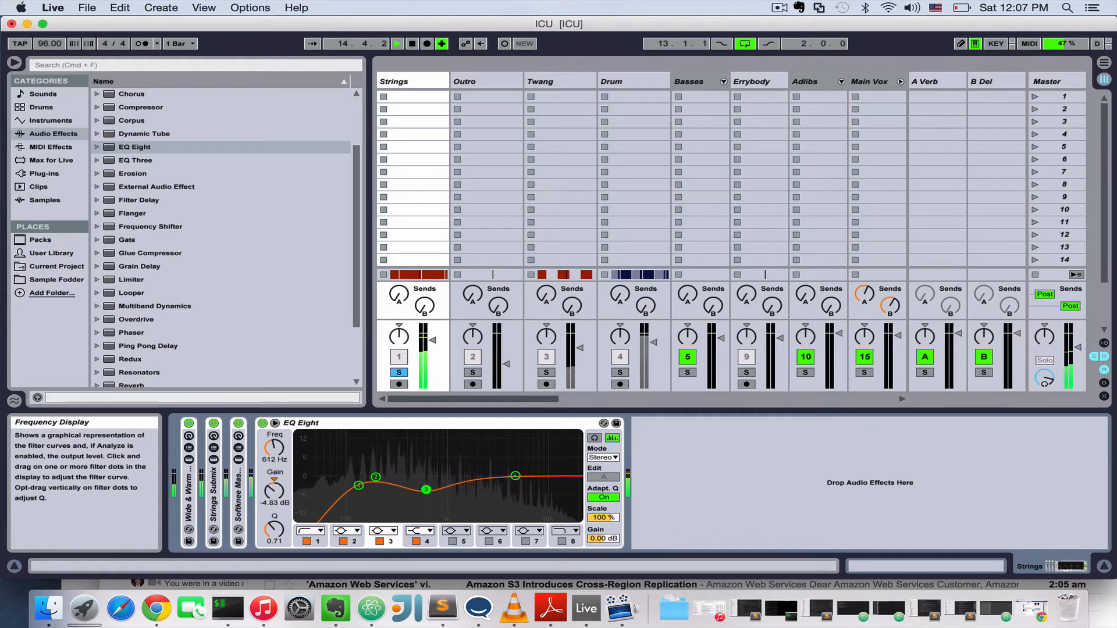
pyautogui.moveTo(429, 495)
pyautogui.mouseDown()
pyautogui.moveTo(474, 495)
pyautogui.moveTo(432, 494)
pyautogui.mouseUp()
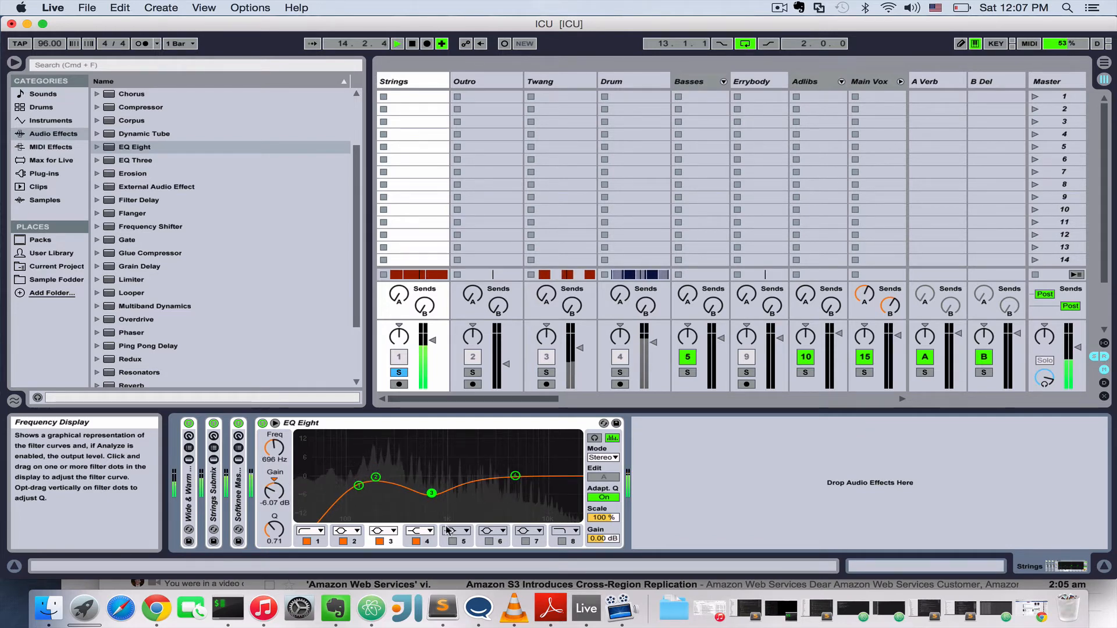
# Enable EQ Eight band 5 at about 2.04 kHz and -1.61 dB, and boost band 4 to about 3.35 dB at 4.09 kHz.
pyautogui.click(453, 543)
pyautogui.click(452, 542)
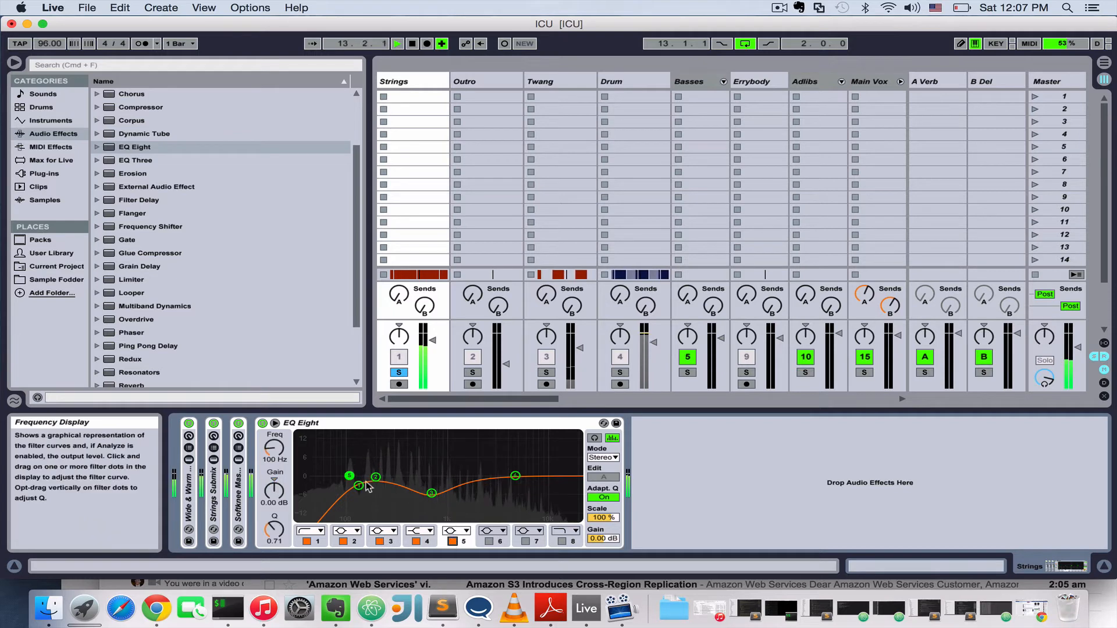
pyautogui.moveTo(349, 476); pyautogui.dragTo(507, 466)
pyautogui.press('space')
pyautogui.press('space')
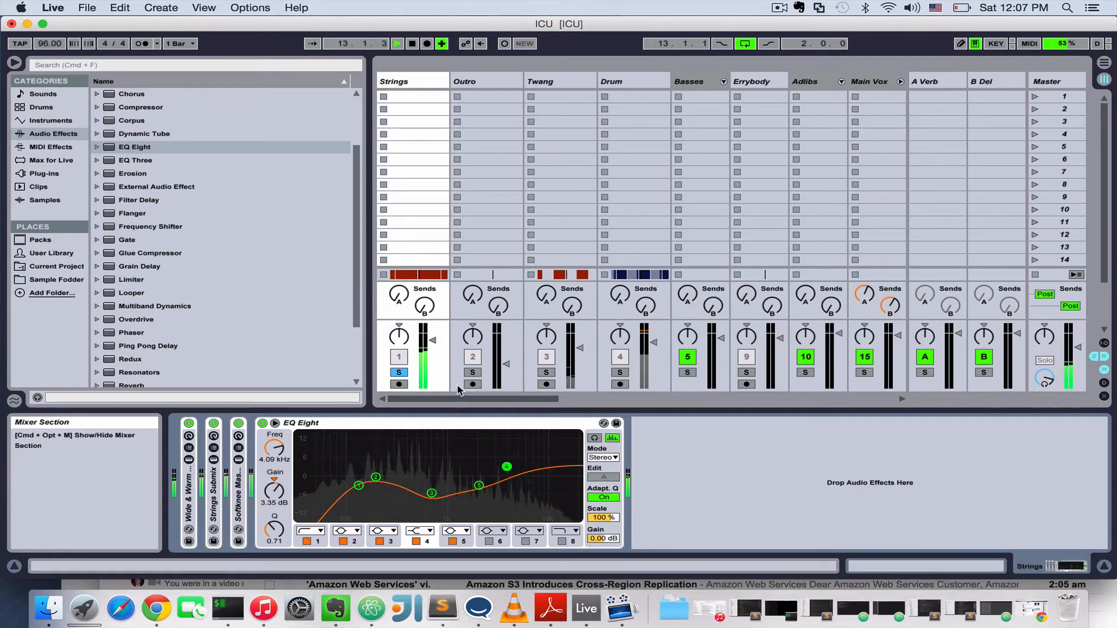
pyautogui.press('space')
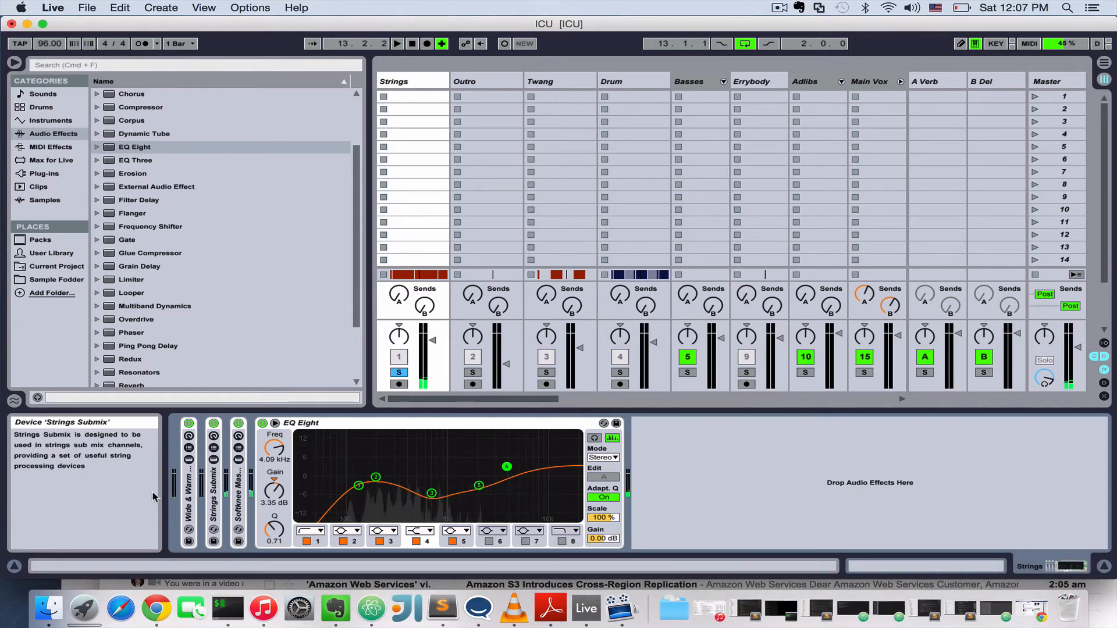
pyautogui.click(301, 424)
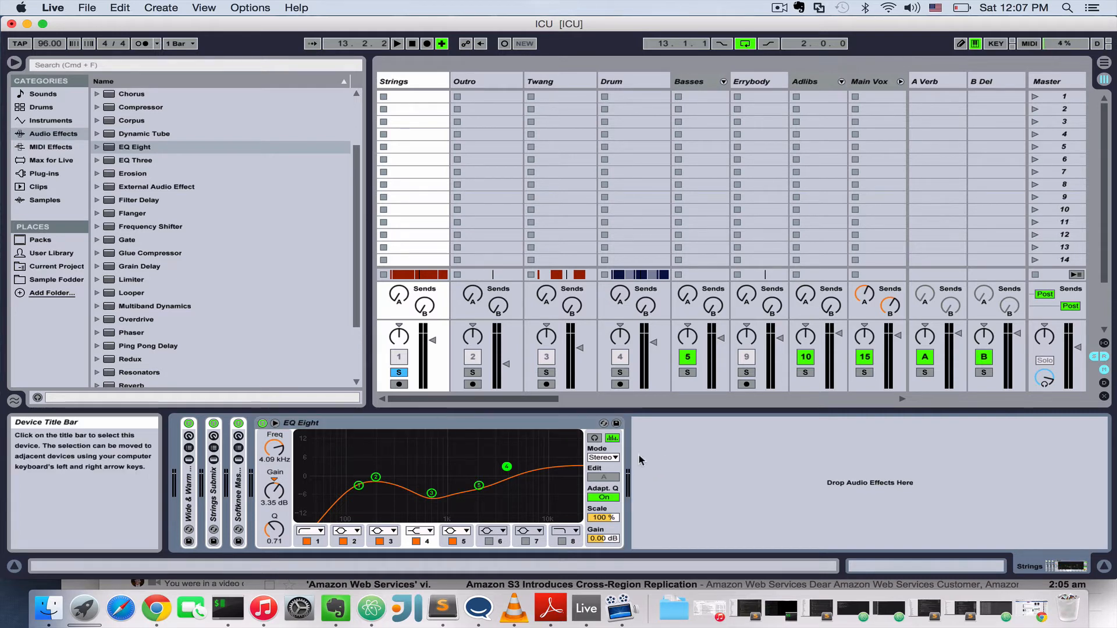
pyautogui.moveTo(478, 485); pyautogui.dragTo(477, 481)
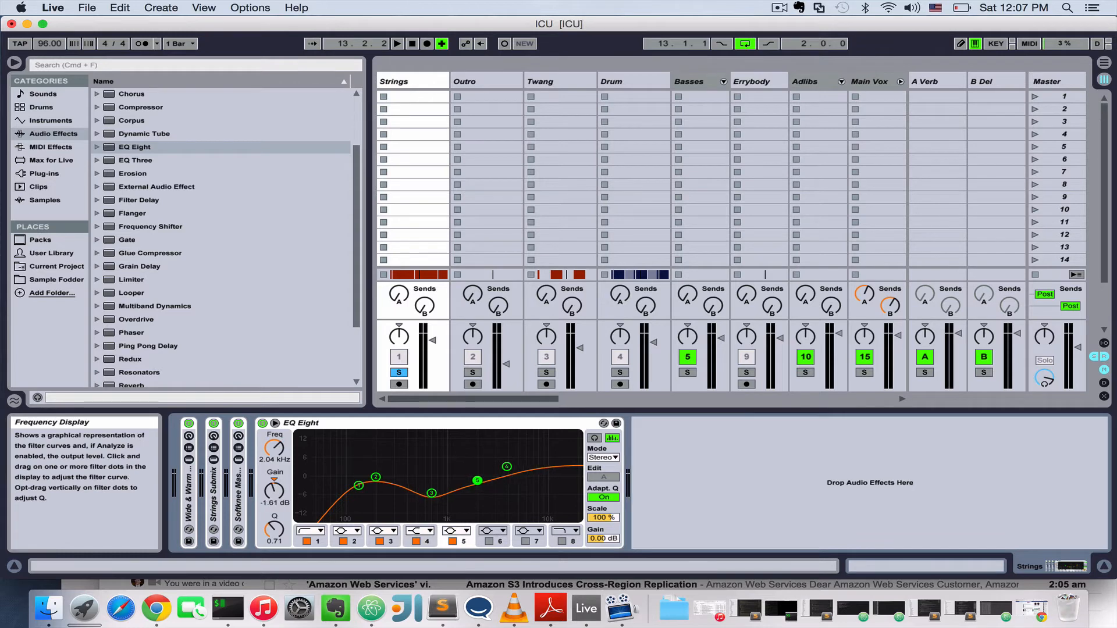
# Unsolo the Strings track and compare the full mix with its EQ Eight bypassed and active, leaving the EQ on.
pyautogui.press('space')
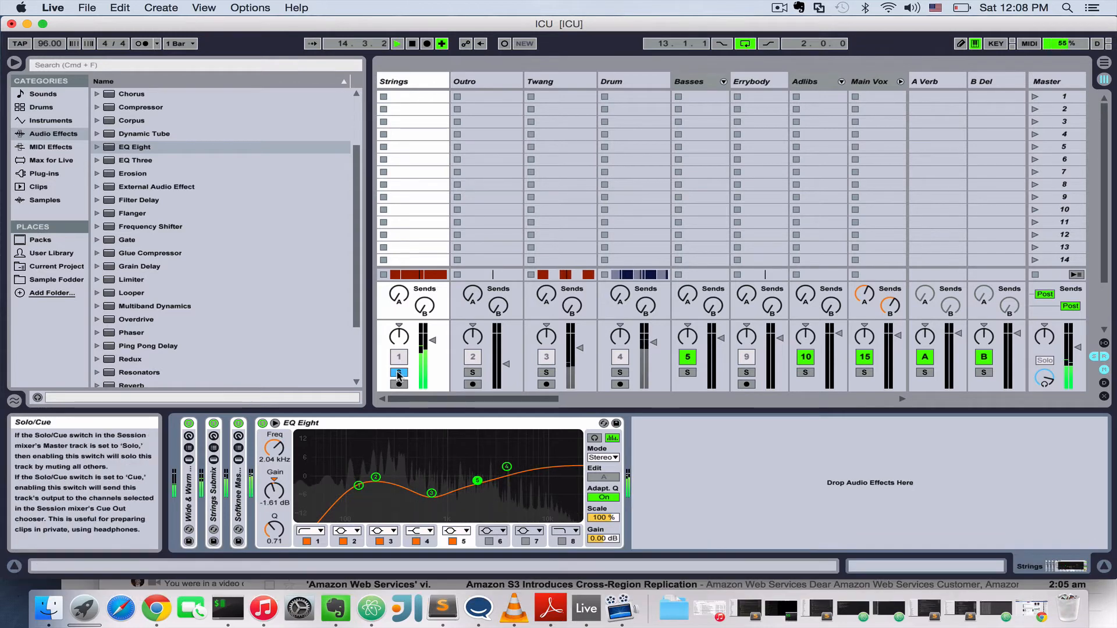
pyautogui.click(398, 373)
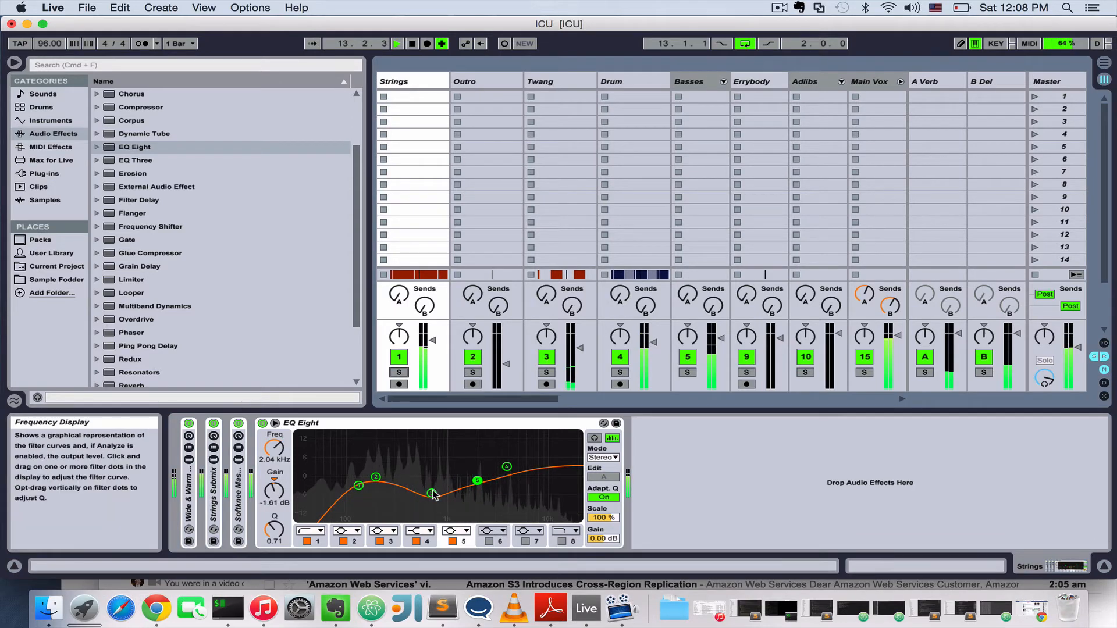
pyautogui.press('space')
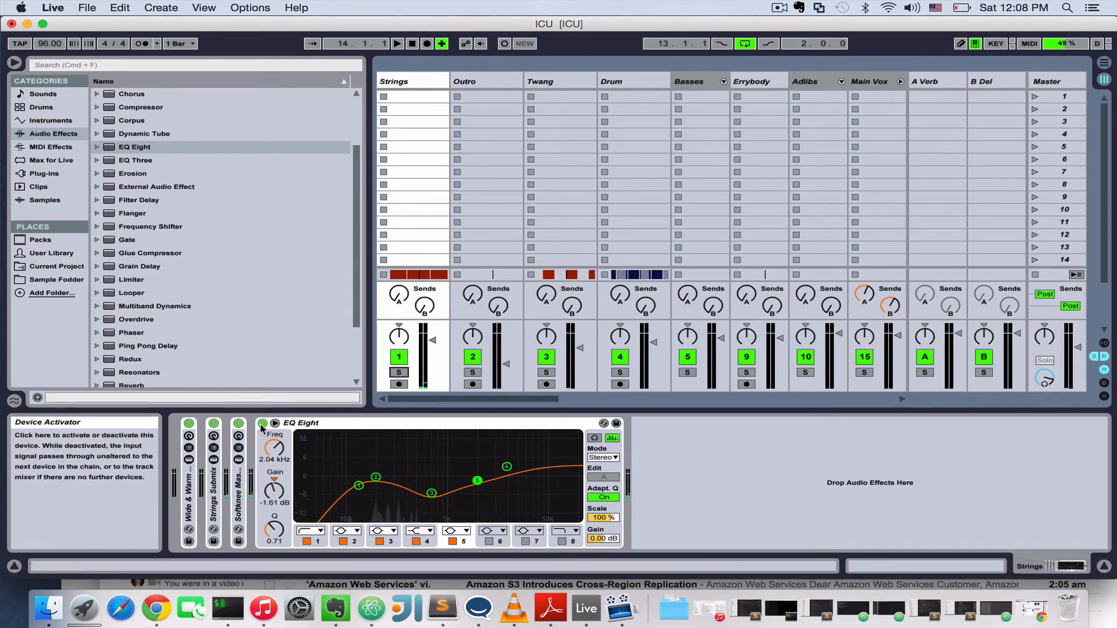
pyautogui.press('space')
pyautogui.click(262, 424)
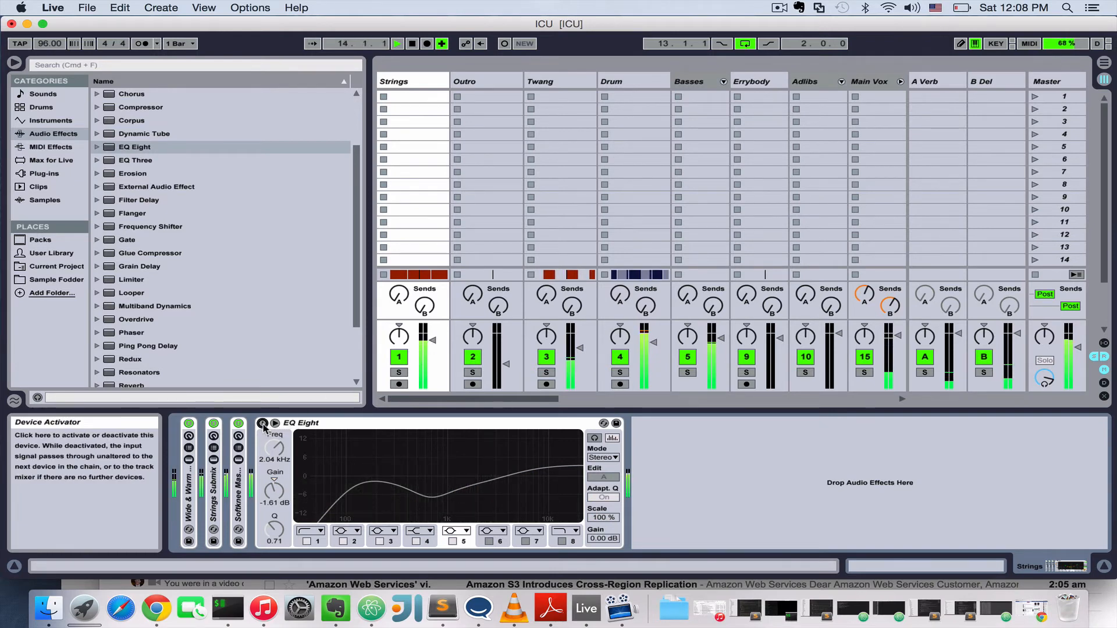
pyautogui.click(262, 423)
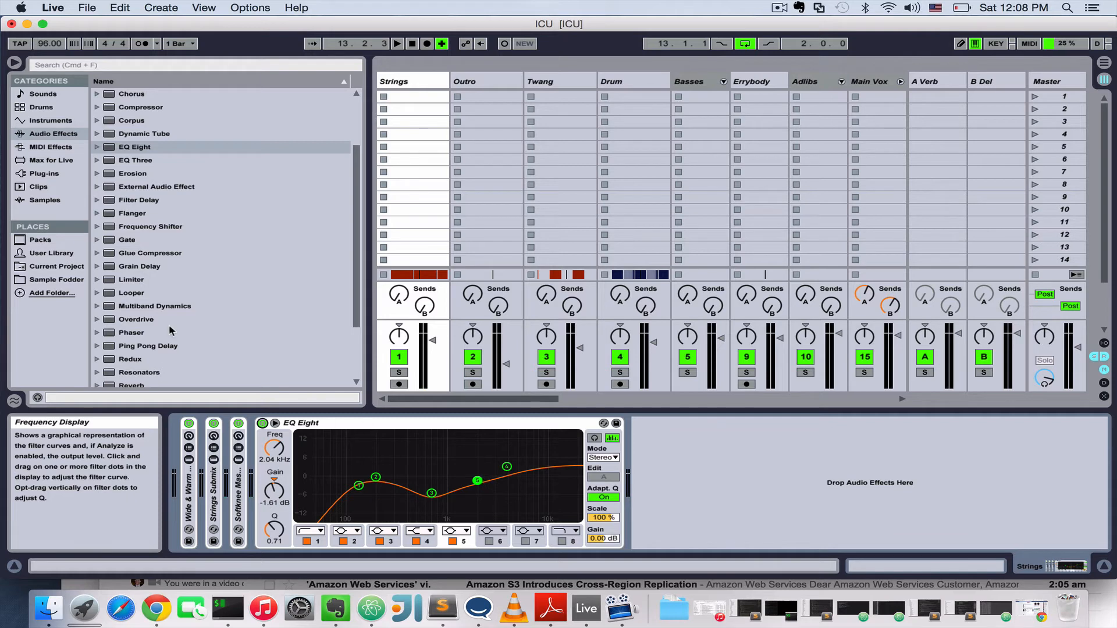
# Add a Limiter after EQ Eight on the Strings track and raise its gain to about 4.9 dB during playback.
pyautogui.click(127, 281)
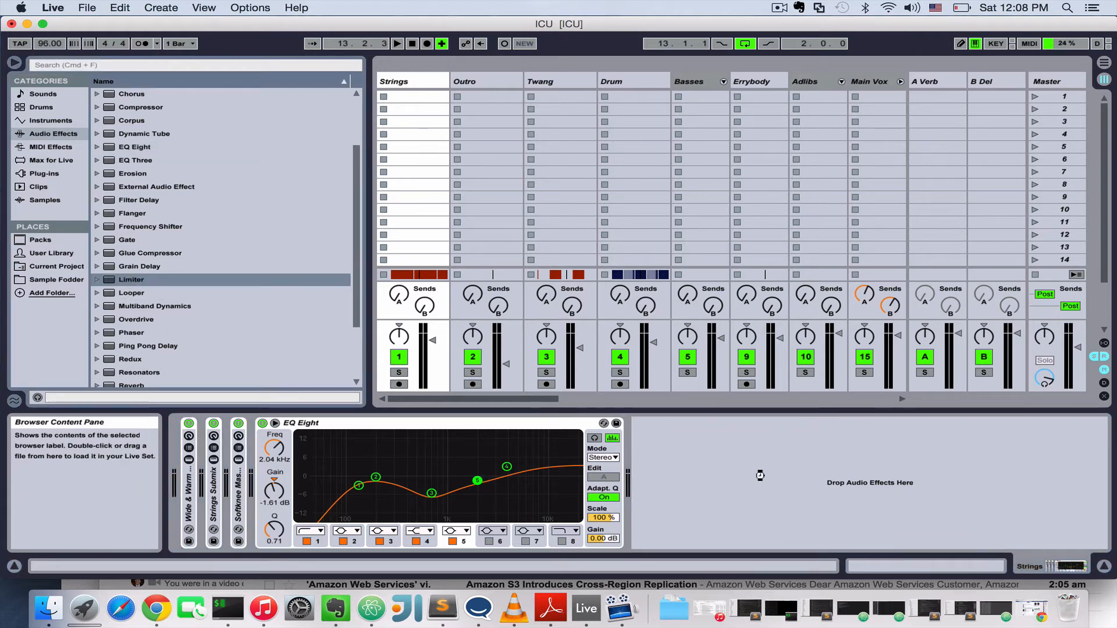
pyautogui.moveTo(760, 476); pyautogui.dragTo(740, 469)
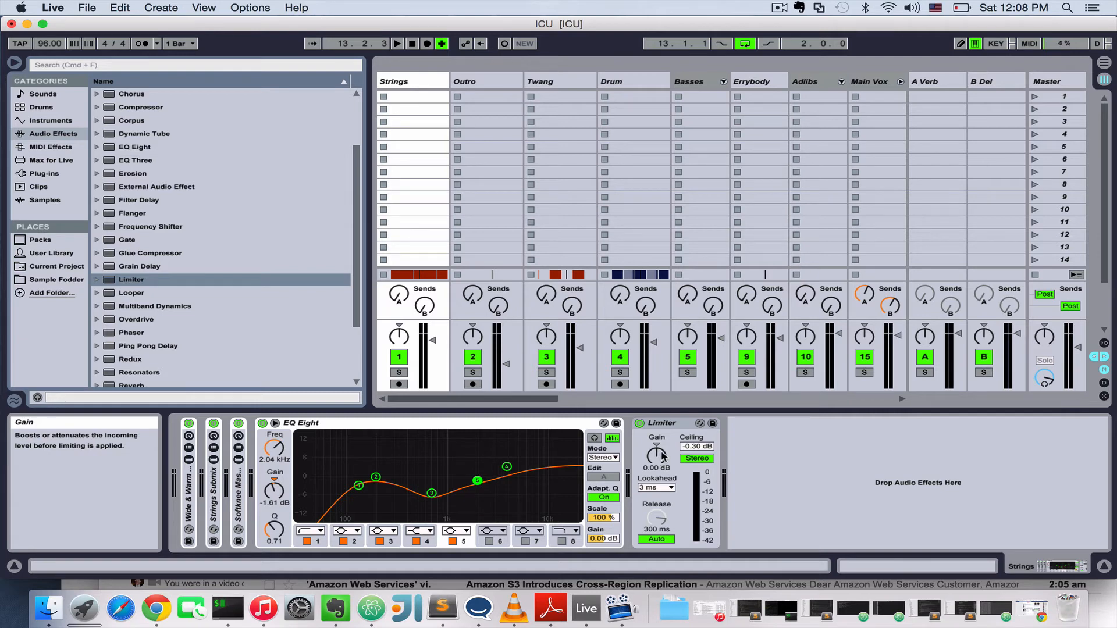
pyautogui.press('space')
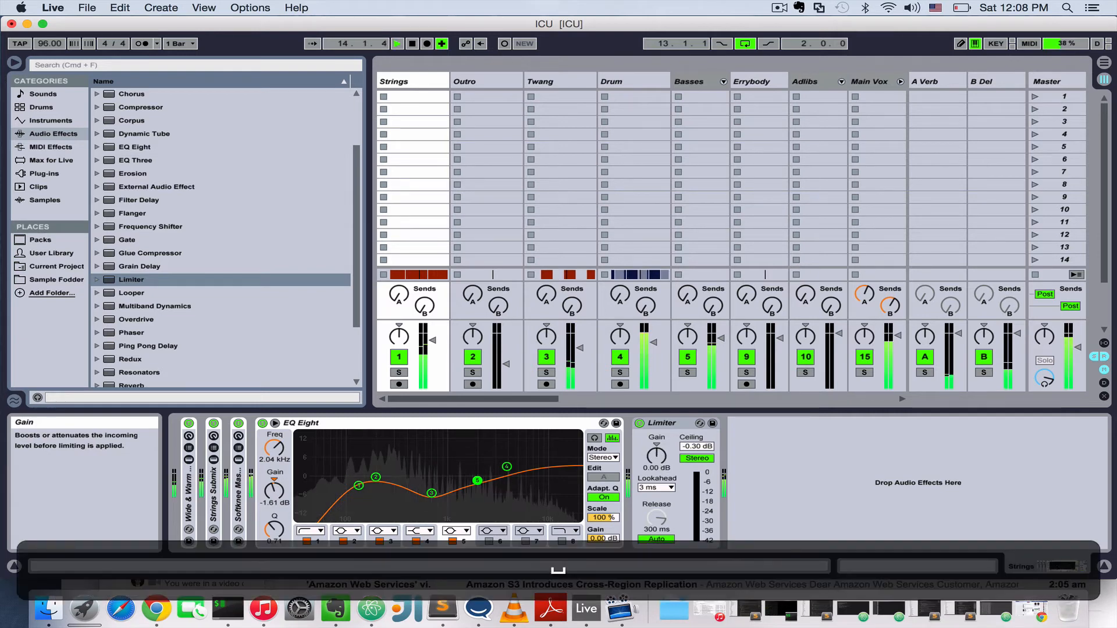
pyautogui.moveTo(664, 461); pyautogui.dragTo(664, 445)
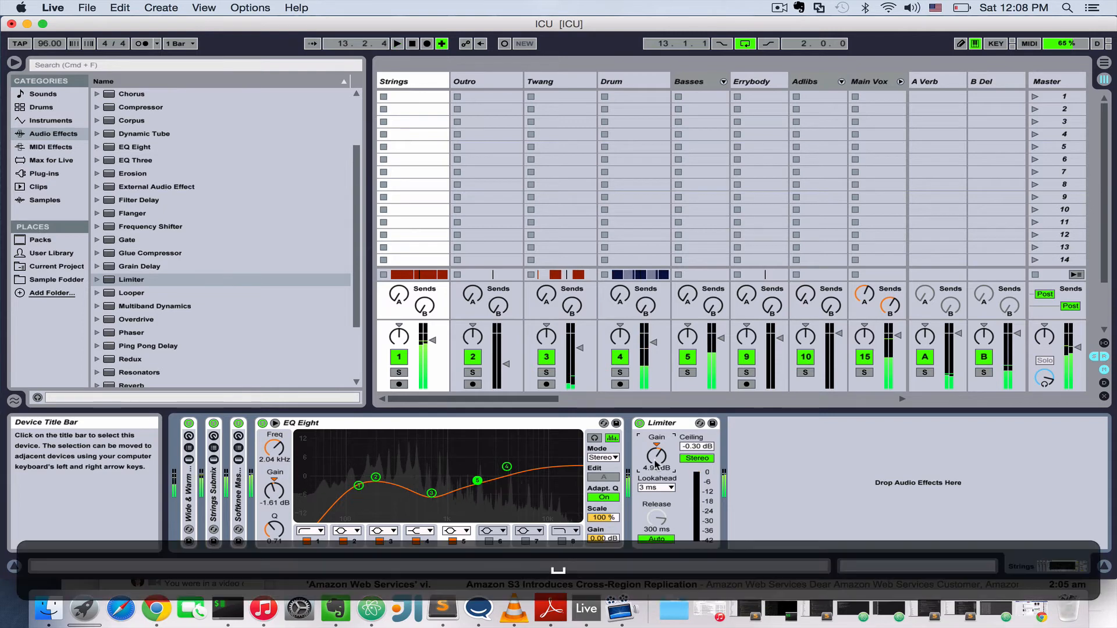
# Lower the Strings track's volume to about -7.3 dB, checking its level against the mix during playback.
pyautogui.press('space')
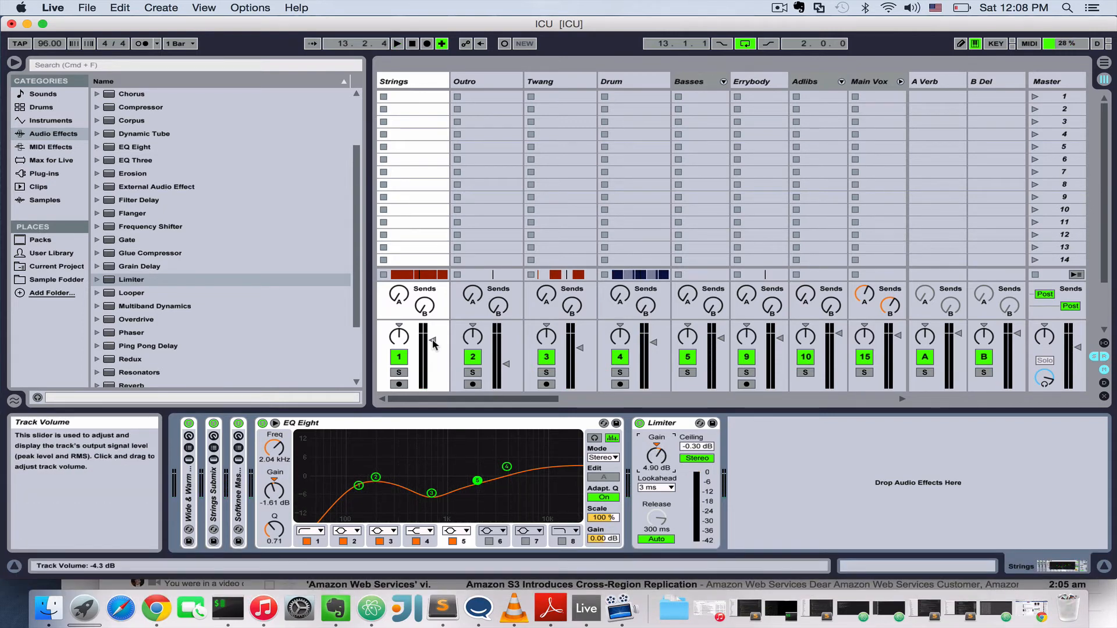
pyautogui.click(433, 344)
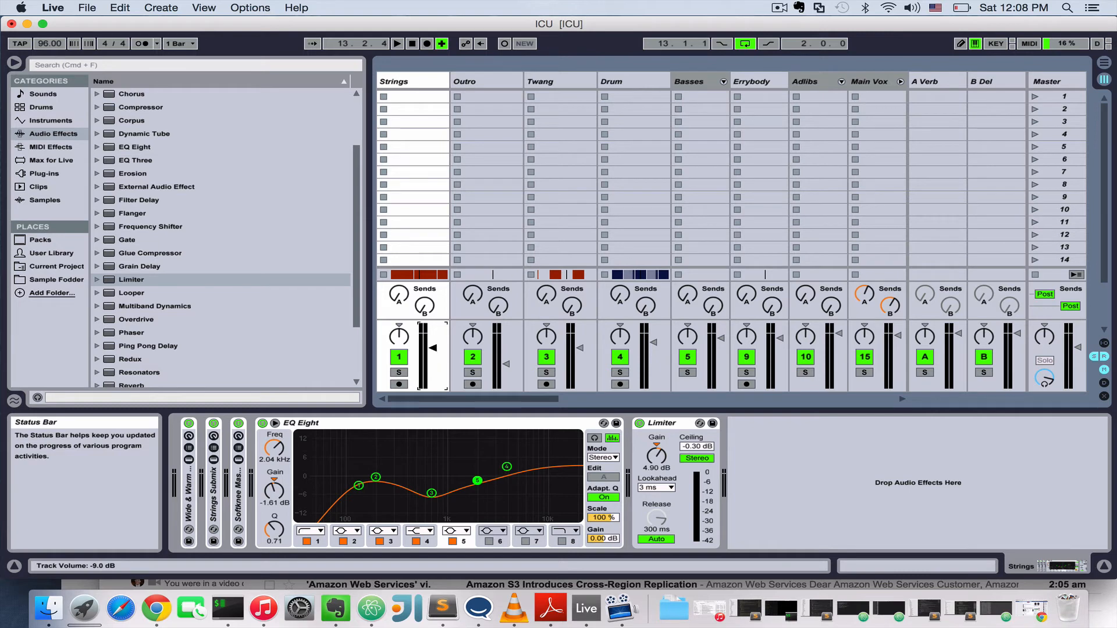
pyautogui.press('space')
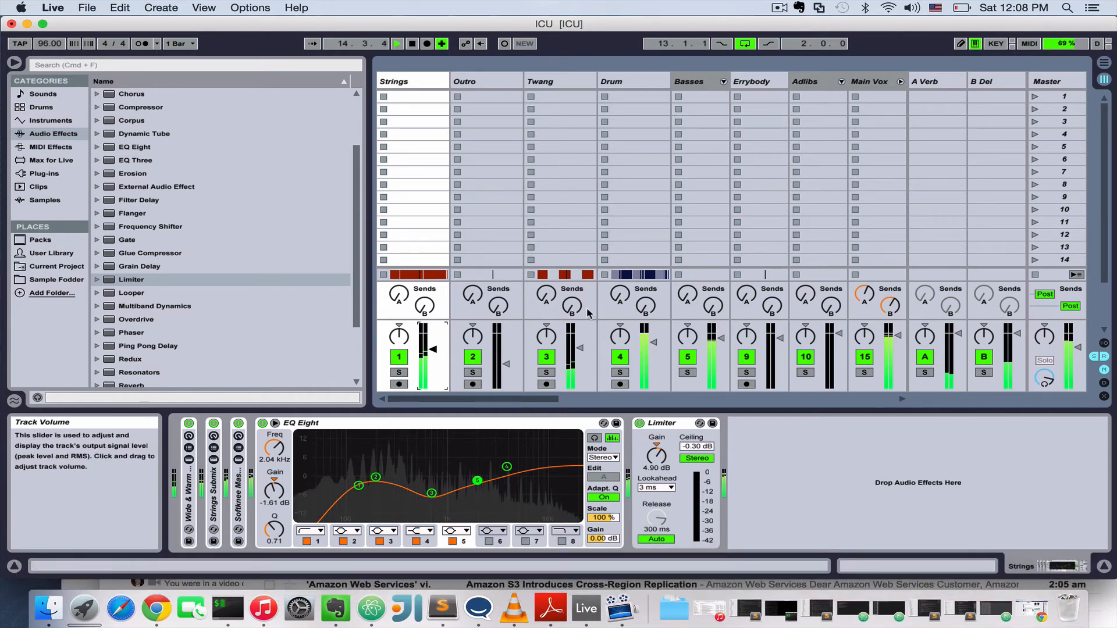
pyautogui.moveTo(433, 350); pyautogui.dragTo(433, 345)
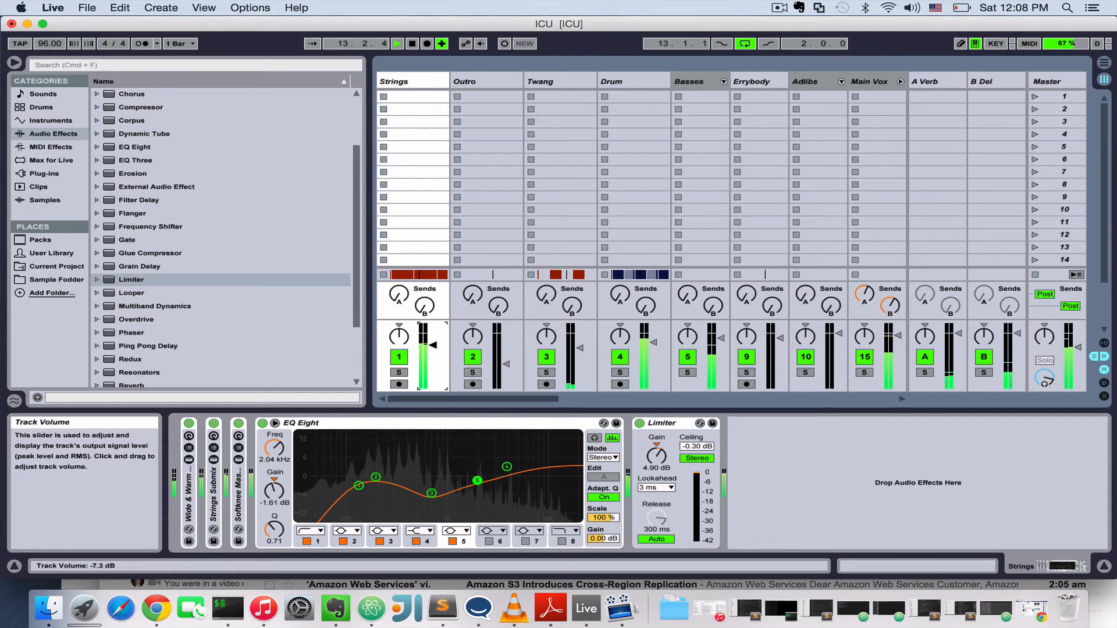
pyautogui.press('space')
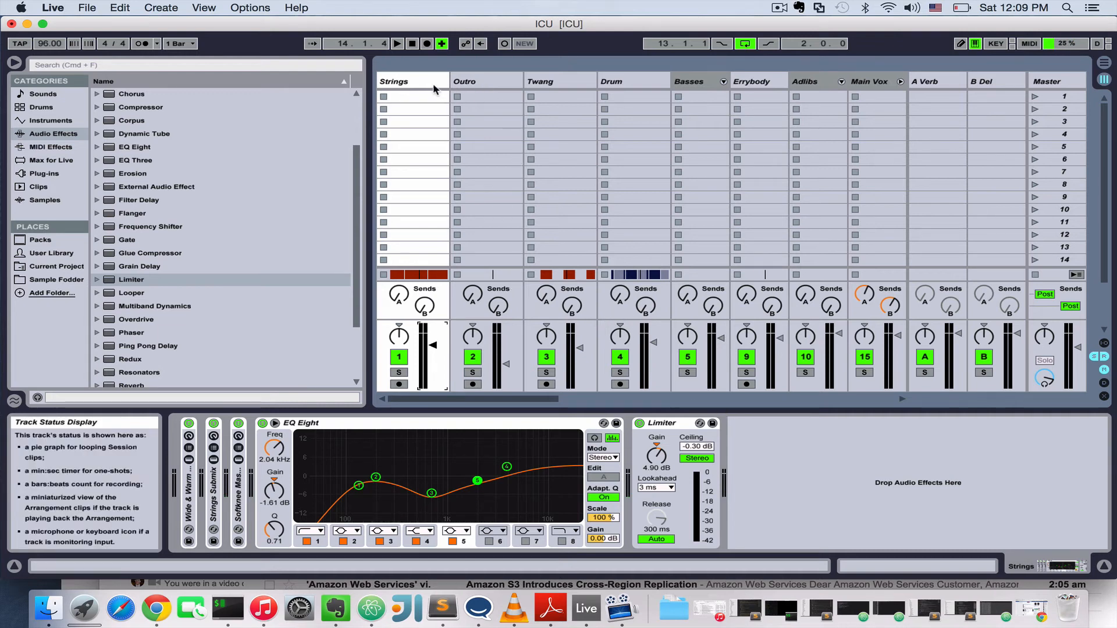
# Examine the Drum track's full device chain, from Warm & Wide Drums through to Kick EQ 2 and Snare EQ 1.
pyautogui.click(403, 82)
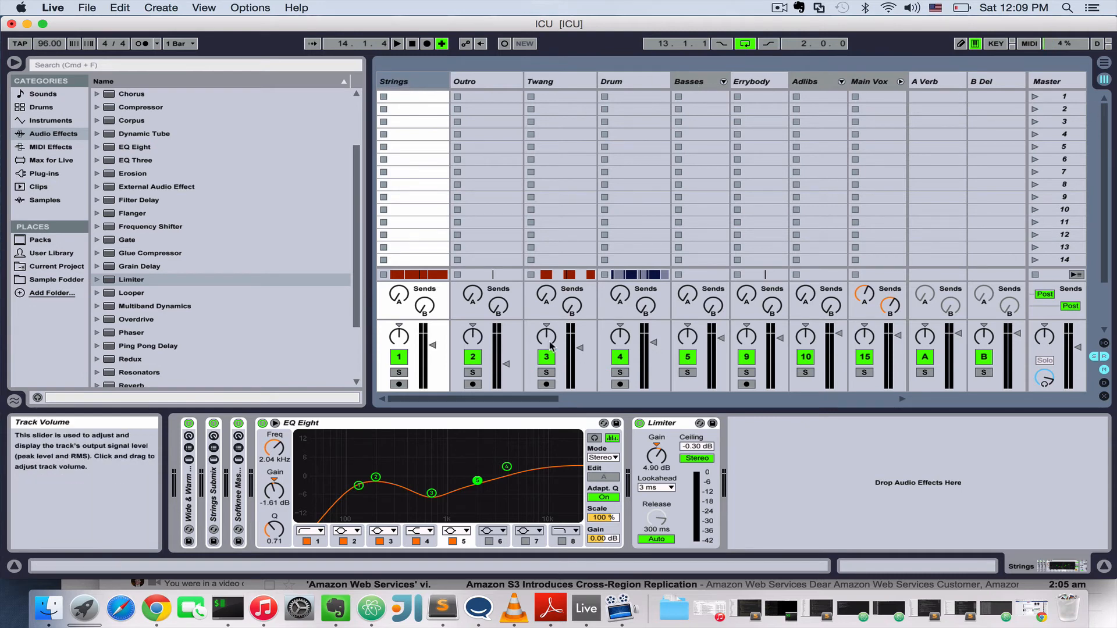
pyautogui.moveTo(536, 399); pyautogui.dragTo(547, 399)
pyautogui.click(564, 84)
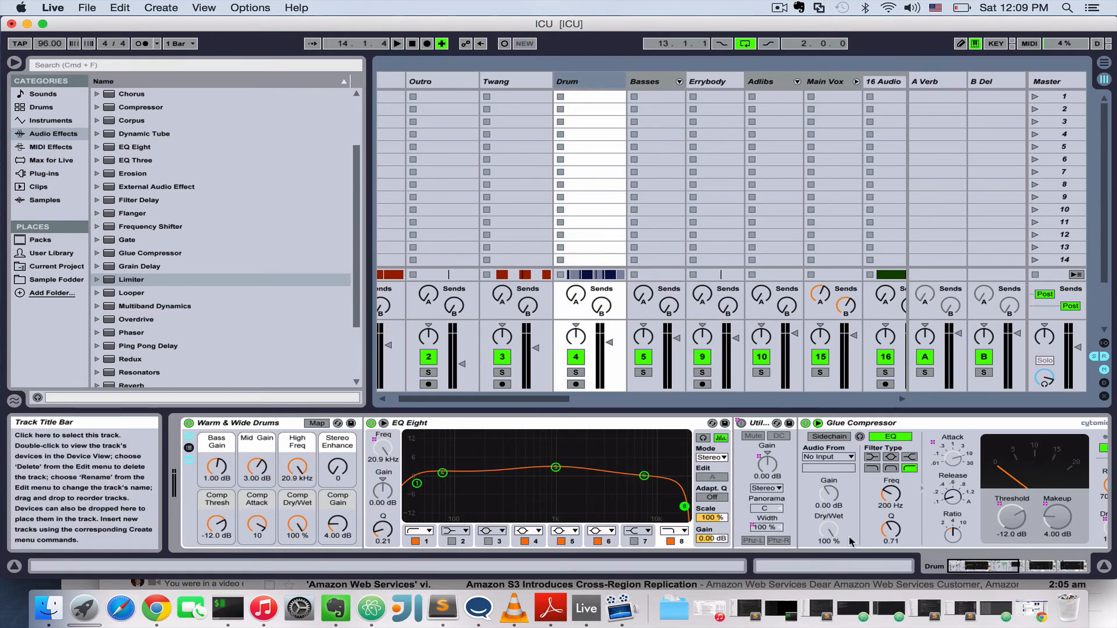
pyautogui.moveTo(1010, 572); pyautogui.dragTo(1080, 573)
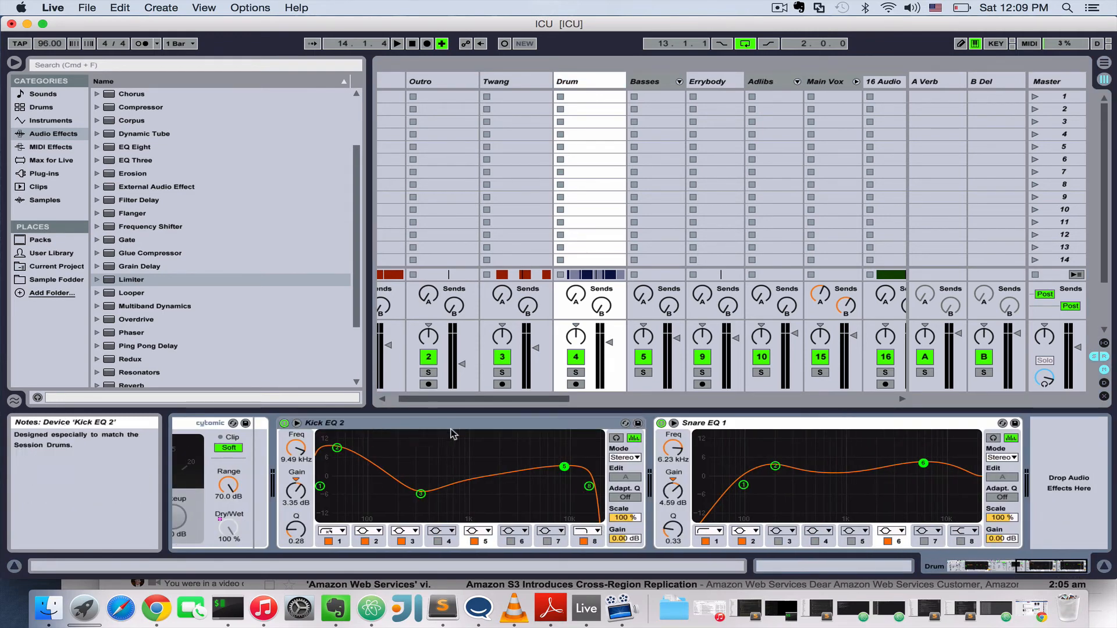
pyautogui.click(708, 428)
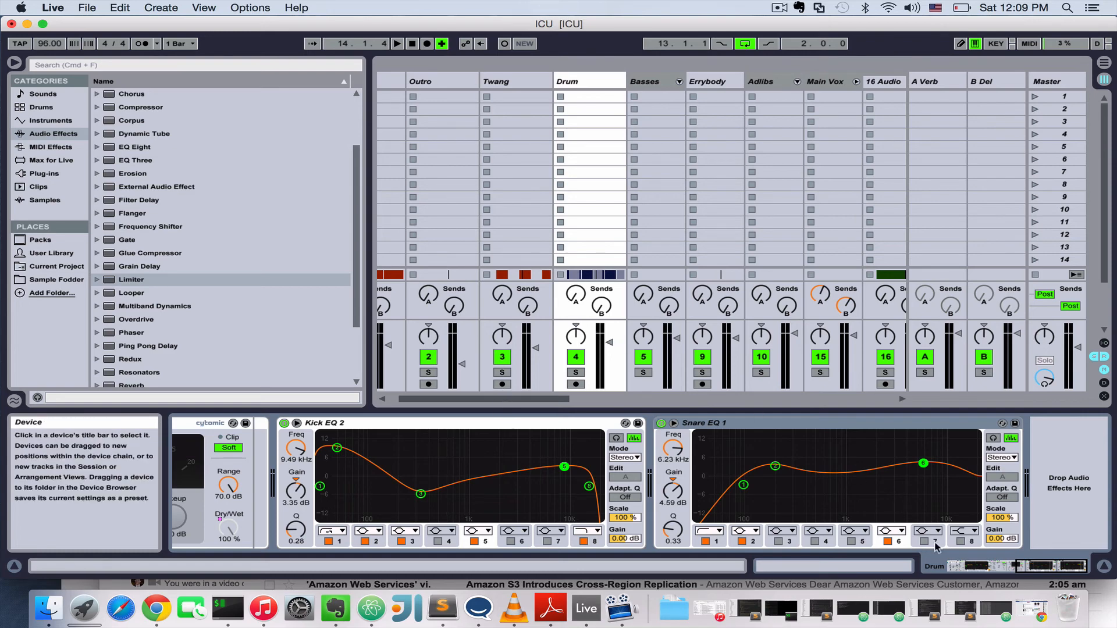
pyautogui.moveTo(1023, 573); pyautogui.dragTo(954, 567)
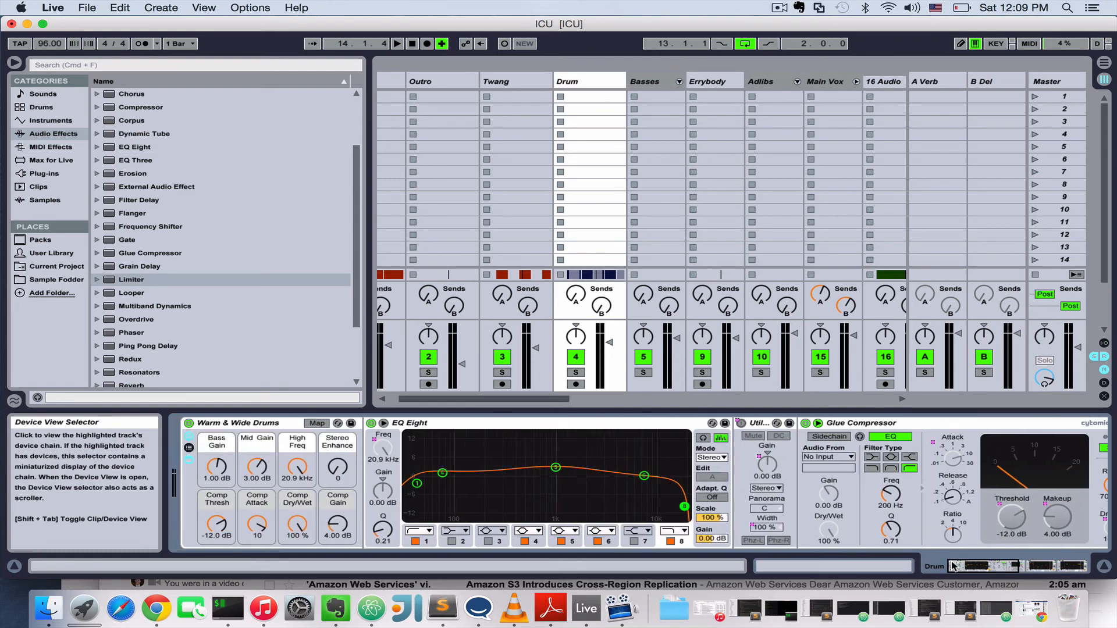
# Compare the device chains of the Basses, Errybody, Adlibs and Main Vox tracks.
pyautogui.click(640, 81)
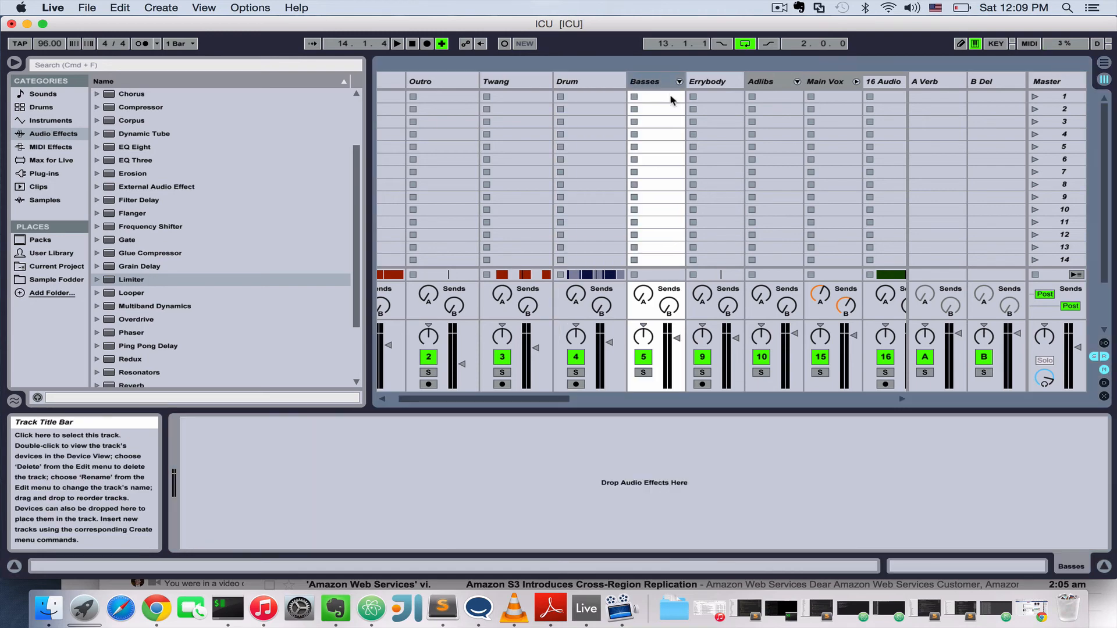
pyautogui.click(706, 89)
pyautogui.click(761, 88)
pyautogui.click(816, 86)
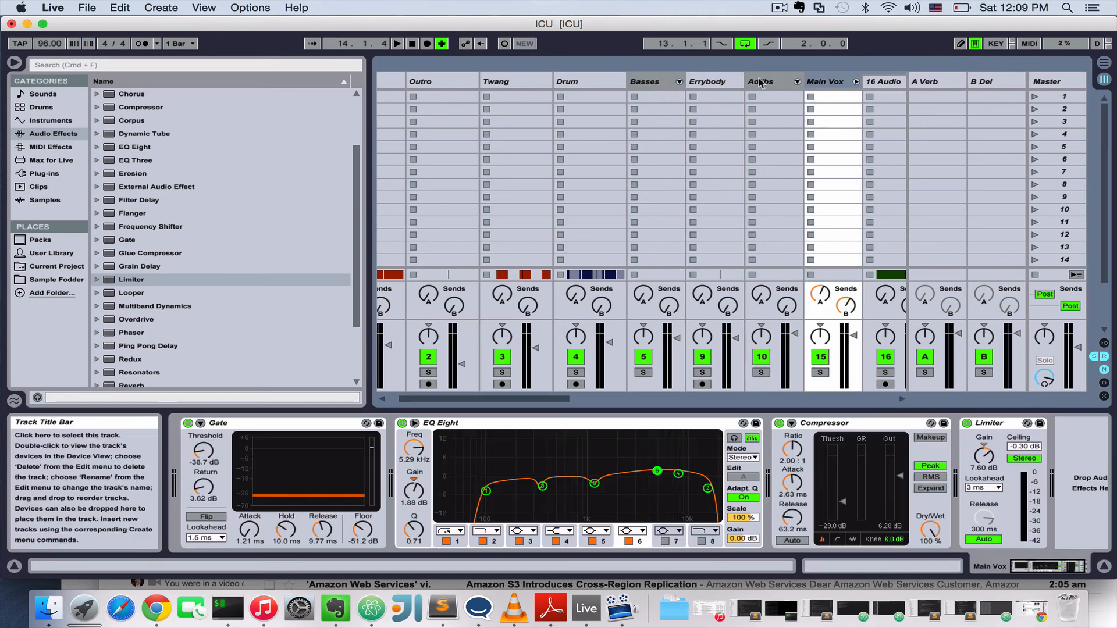
pyautogui.click(721, 86)
pyautogui.click(783, 89)
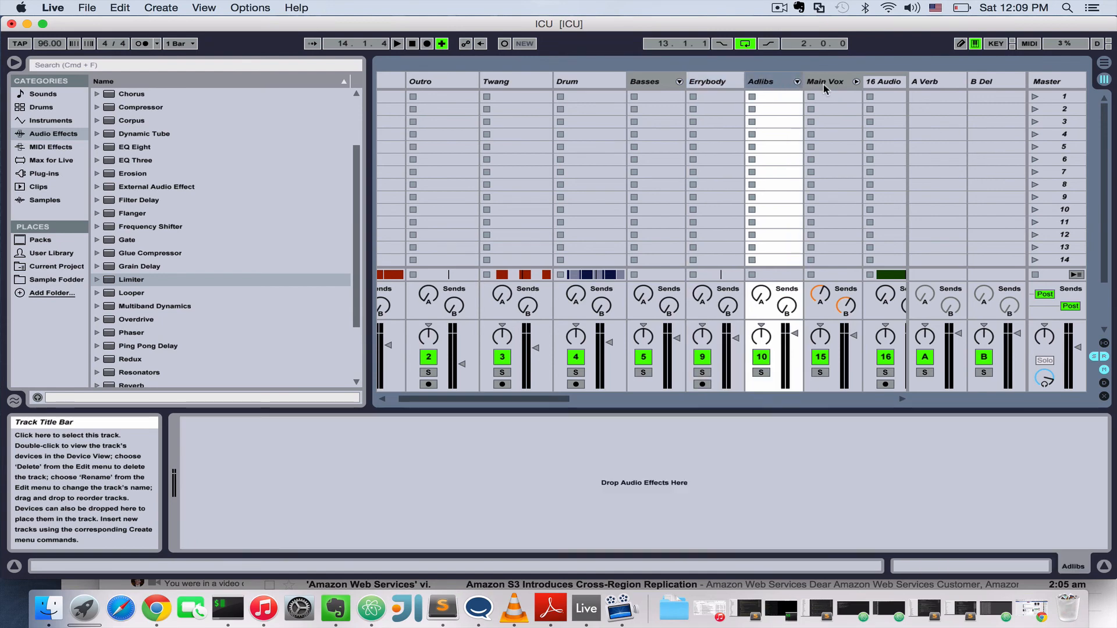
pyautogui.click(823, 82)
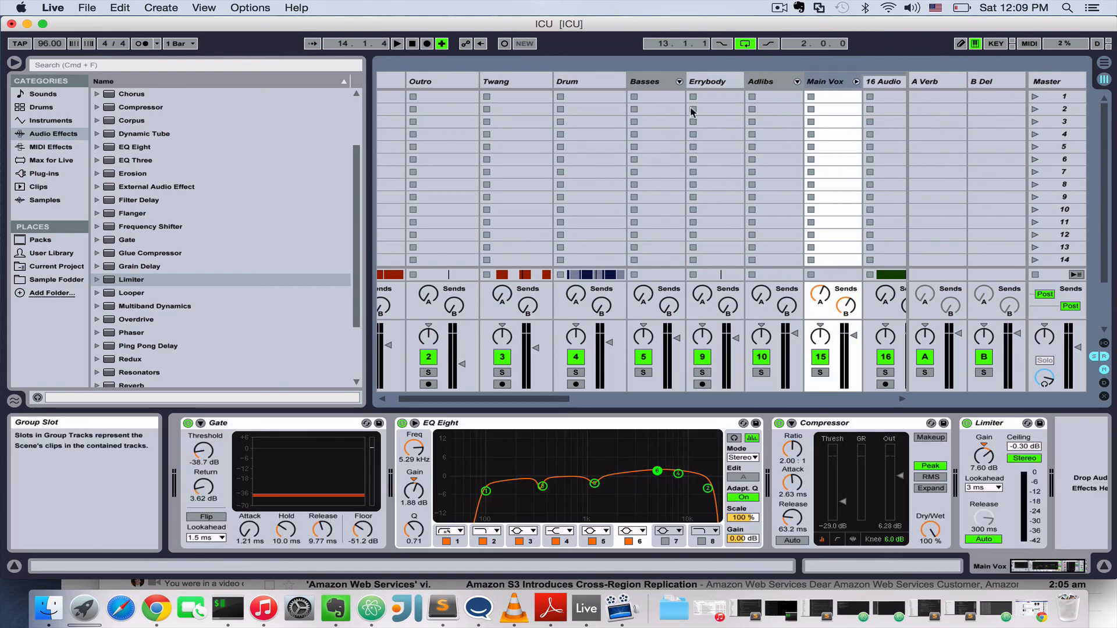
pyautogui.click(742, 81)
pyautogui.click(663, 84)
# Unfold the Basses group, play the Arrangement from about bar 9 and set a 10-bar loop starting at bar 17.
pyautogui.click(679, 82)
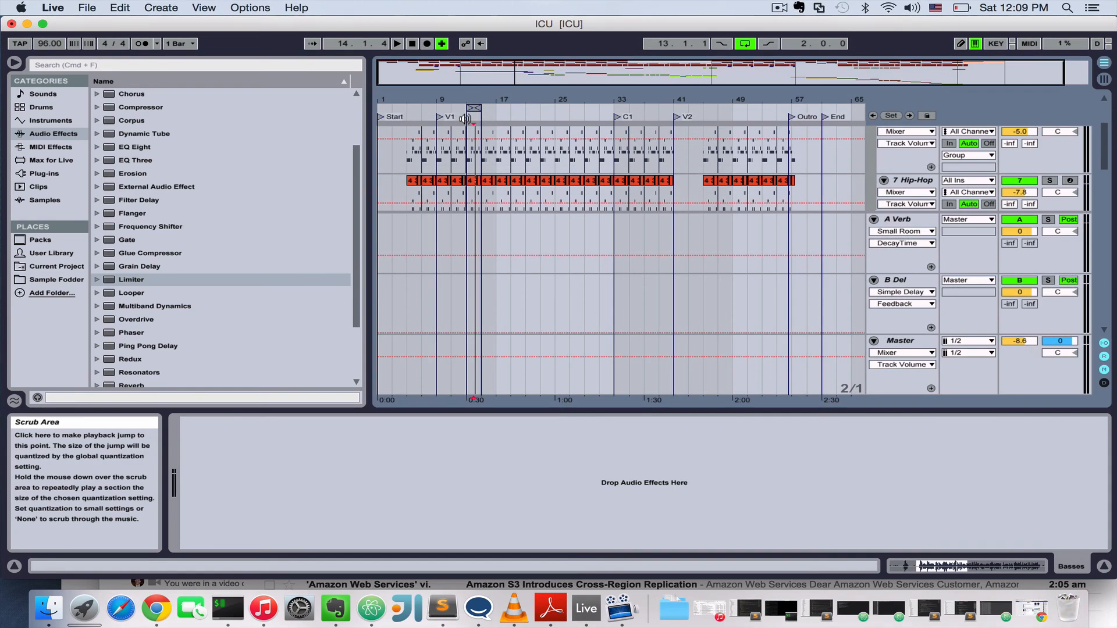
pyautogui.click(435, 109)
pyautogui.moveTo(479, 109); pyautogui.dragTo(548, 107)
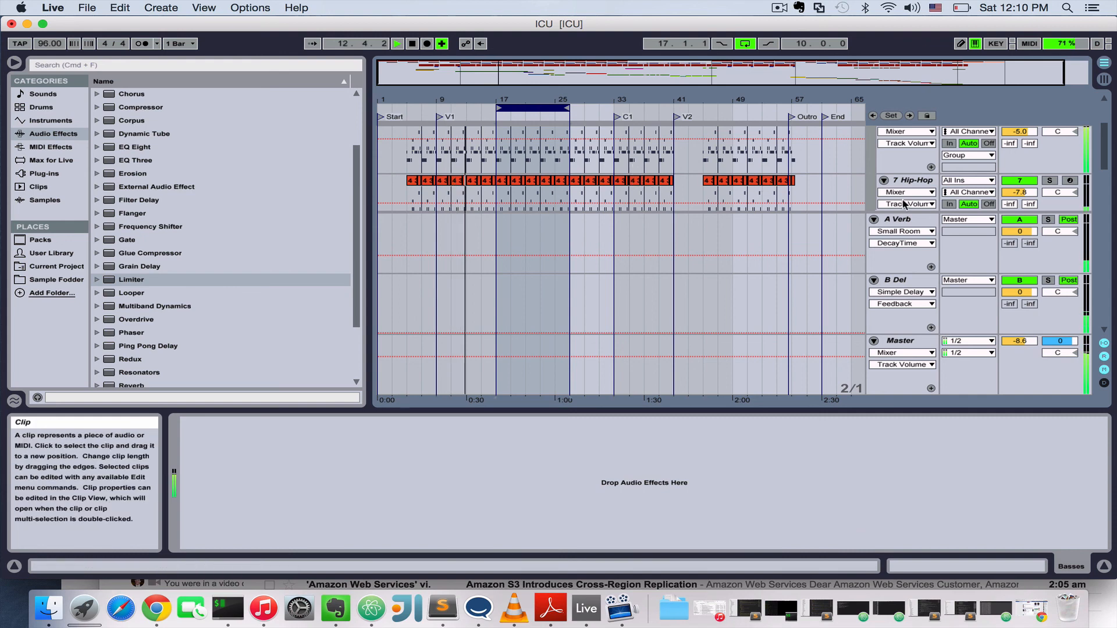
# Briefly solo the Main Vox group during playback to hear it alone, and return to the full mix.
pyautogui.scroll(3, 945, 229)
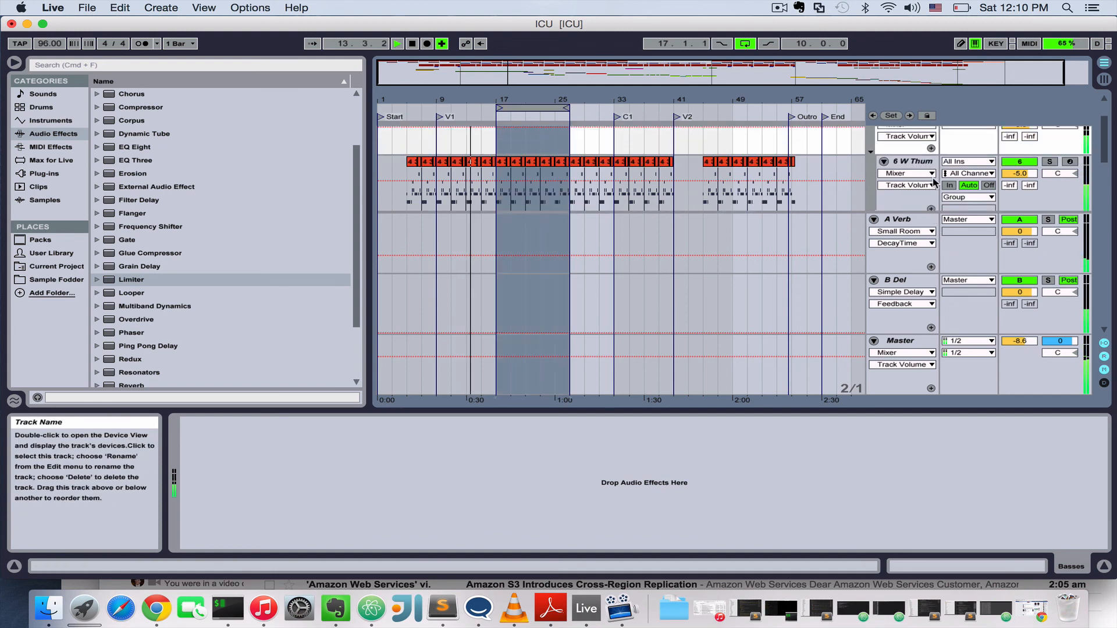
pyautogui.scroll(-5, 910, 192)
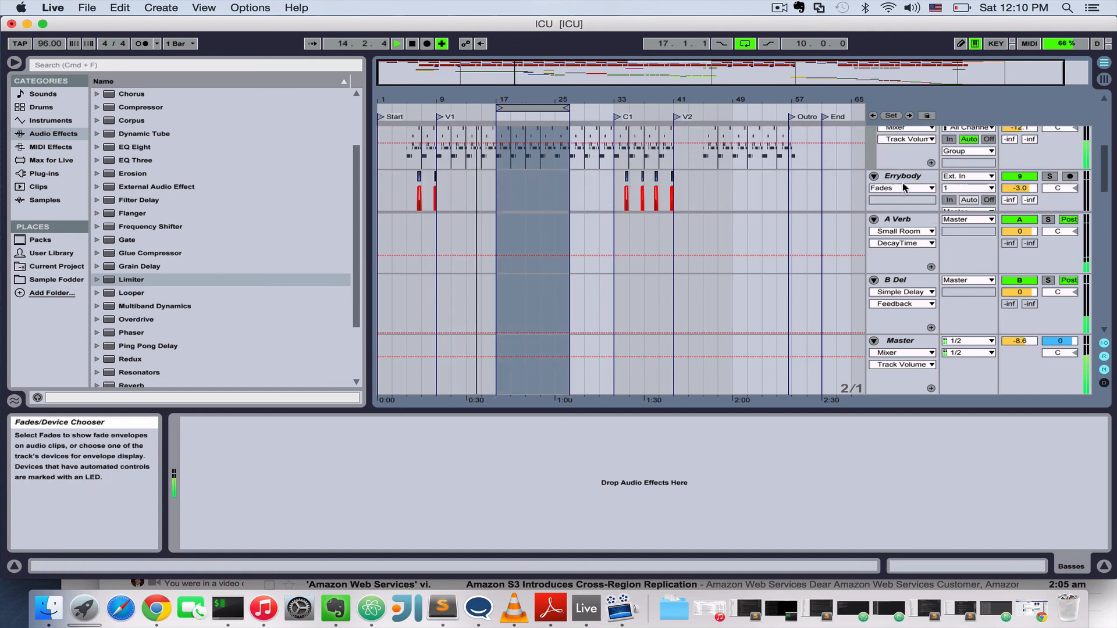
pyautogui.scroll(-3, 902, 182)
pyautogui.click(1049, 153)
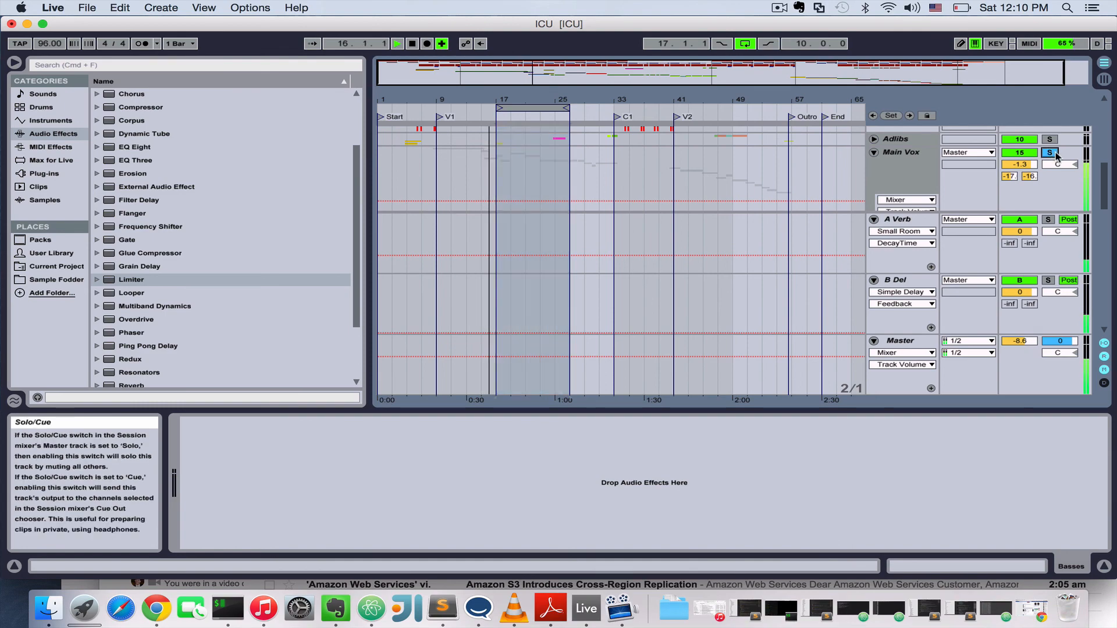
pyautogui.click(1054, 154)
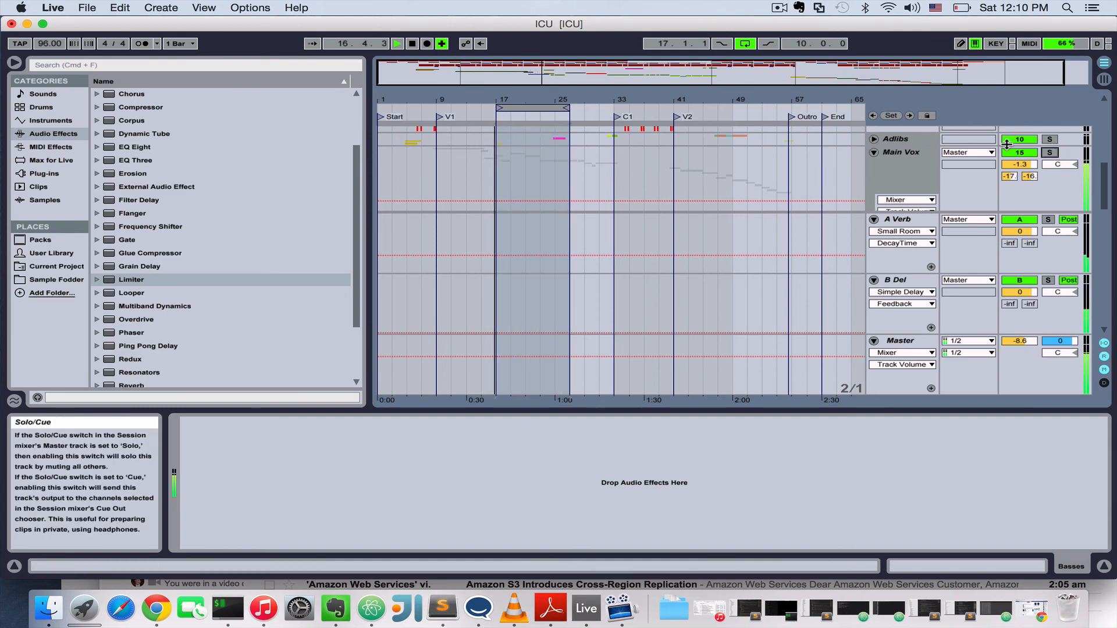